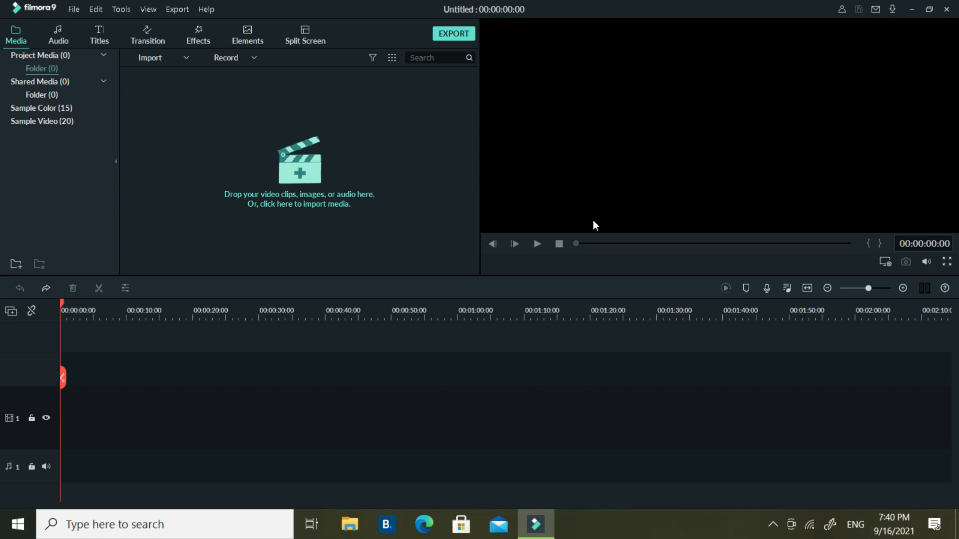
Import the video file VID_20210916_110948 from the Desktop folder into the project media
click(184, 58)
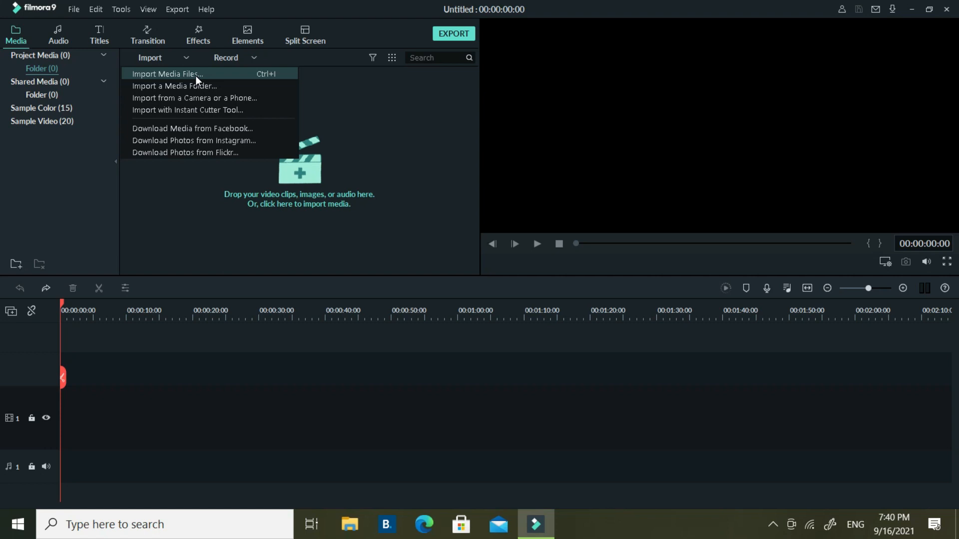
click(182, 74)
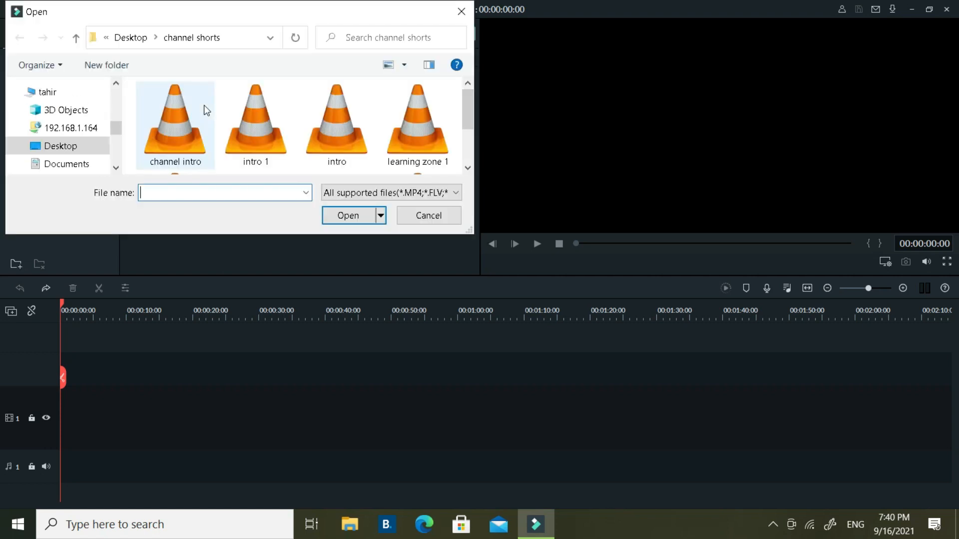
click(57, 146)
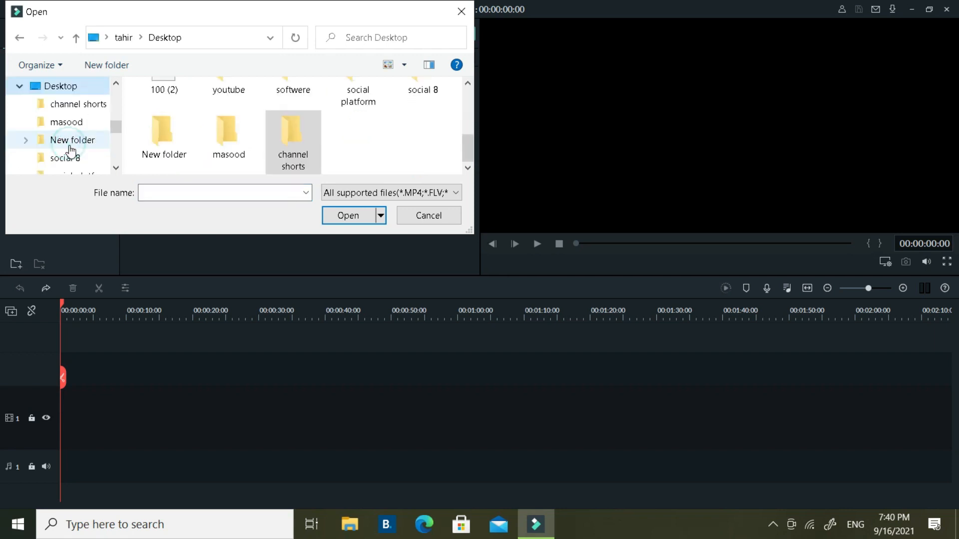
scroll(239, 126, up, 5)
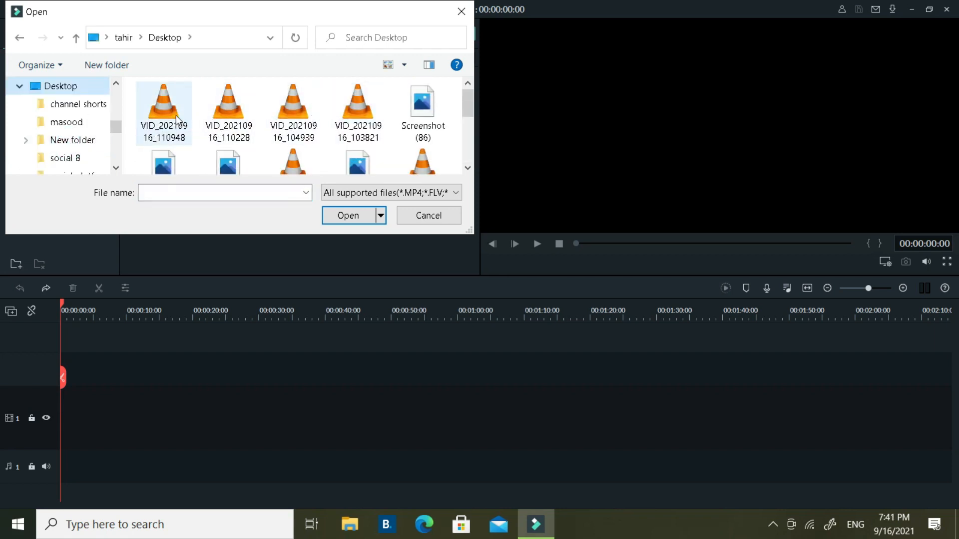
click(338, 219)
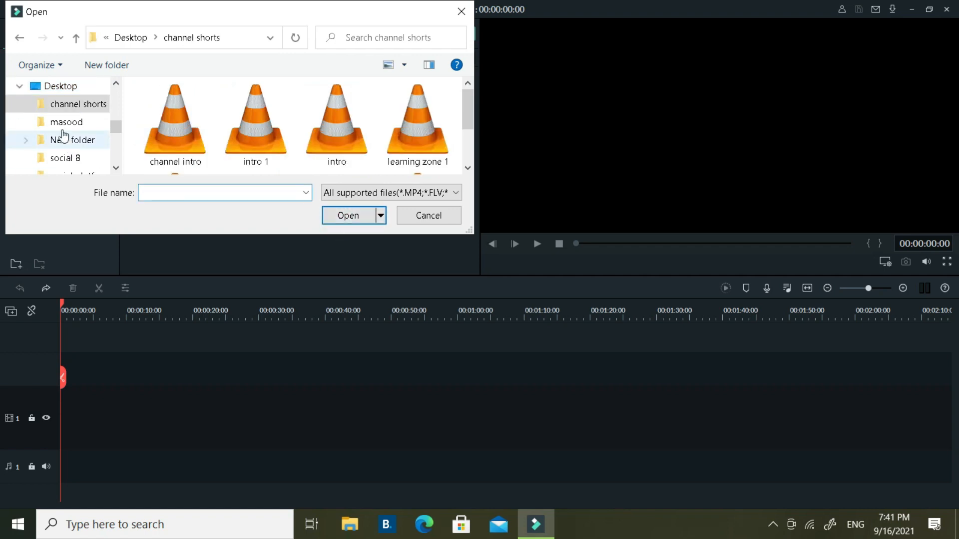
click(63, 86)
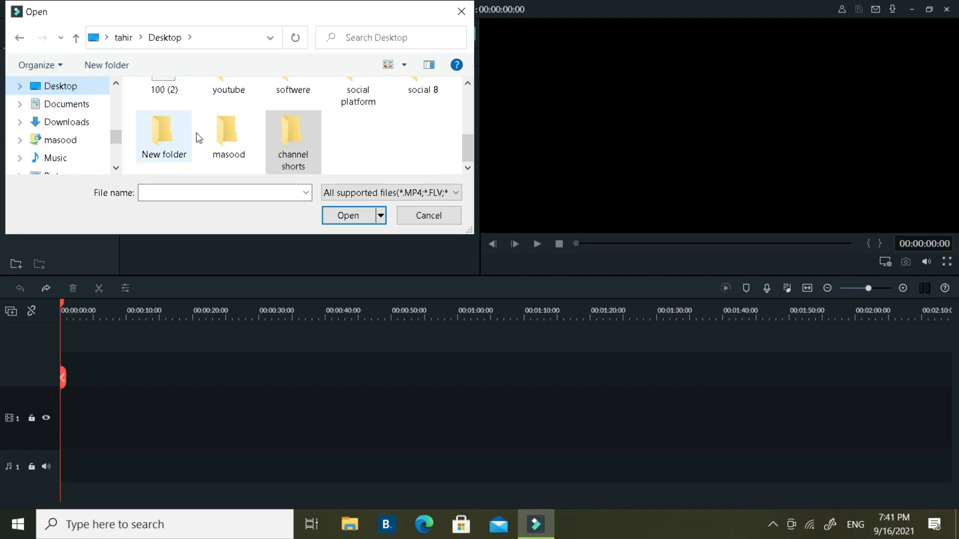
double_click(164, 112)
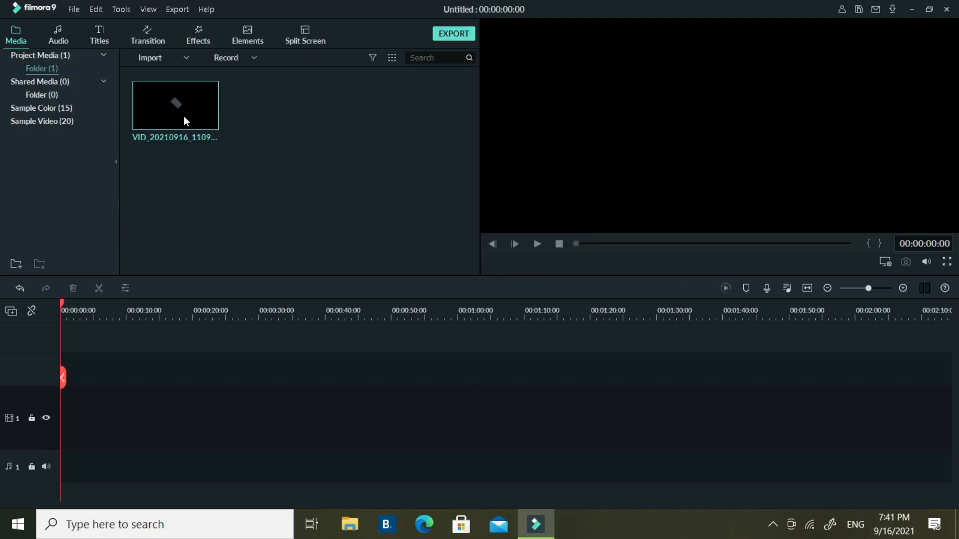
Import the video file VID_20210916_110228 from the Desktop folder
click(187, 57)
click(188, 71)
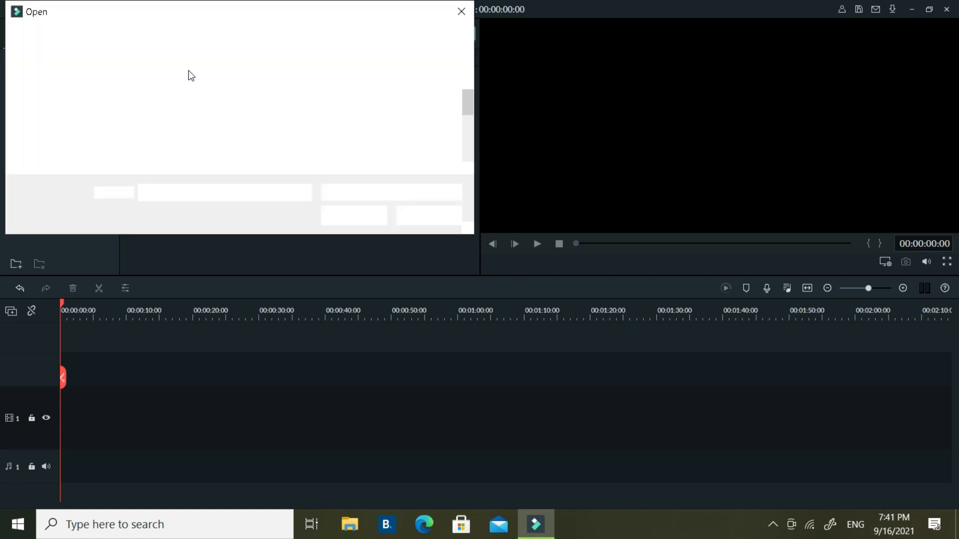
double_click(228, 105)
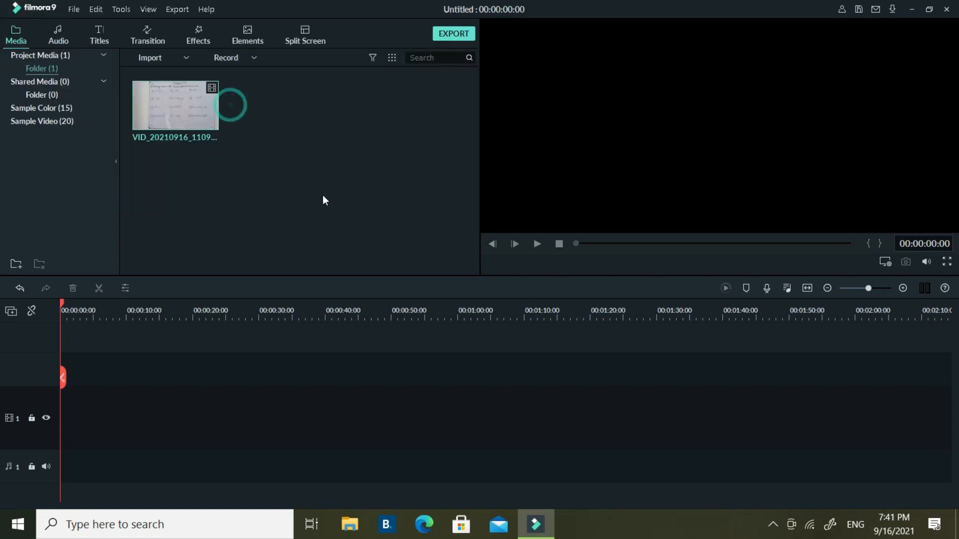
Import the video file VID_20210916_104939 from the Desktop folder
click(185, 57)
click(184, 58)
click(182, 71)
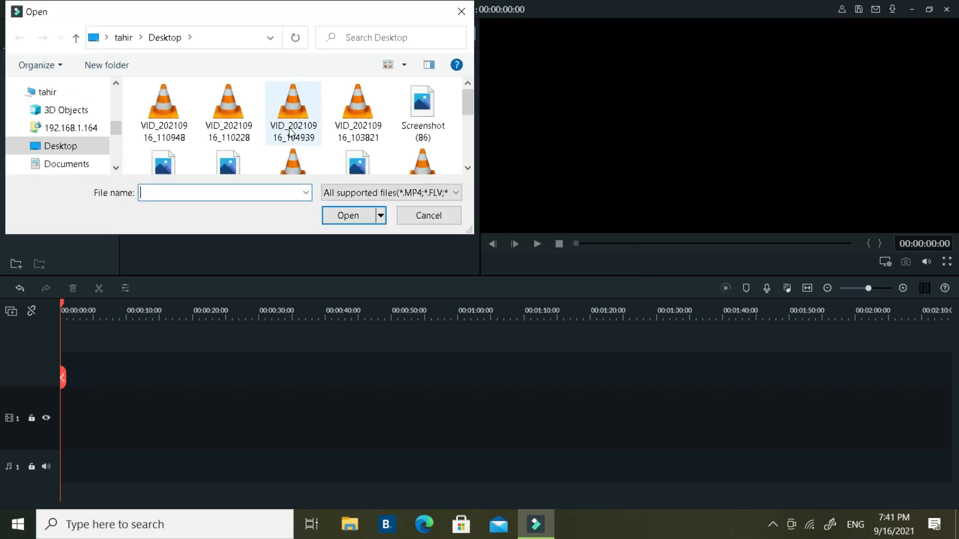
click(292, 131)
click(344, 216)
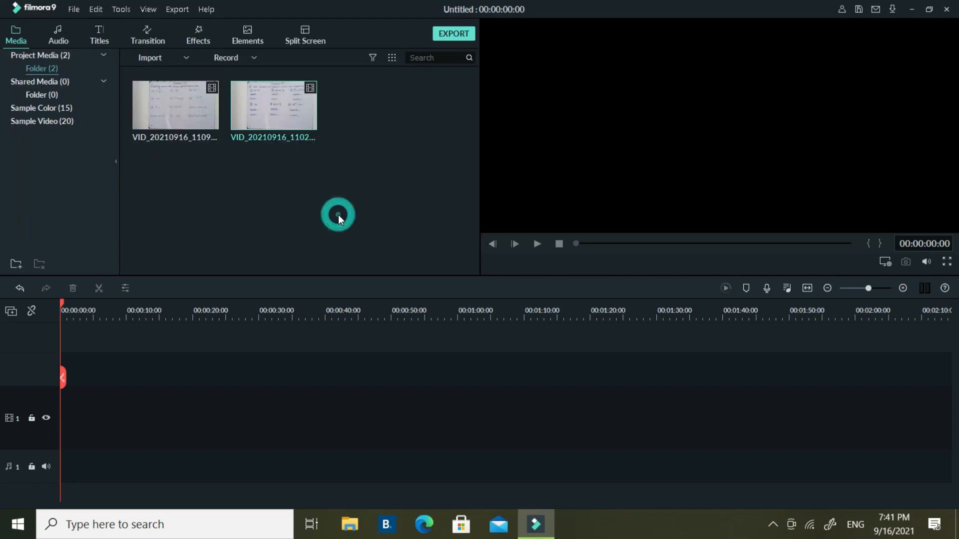
Import the video file VID_20210916_103821 from the Desktop folder
click(187, 57)
click(179, 74)
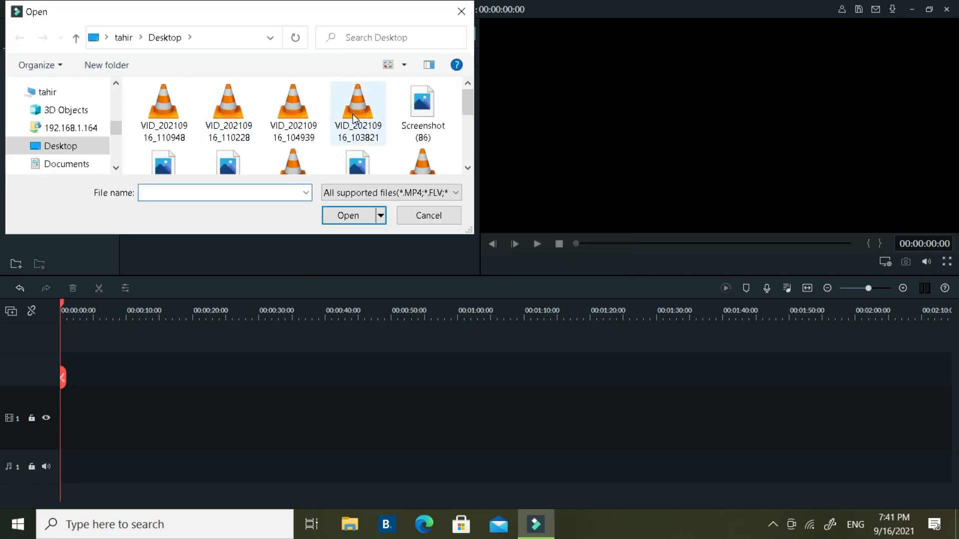
double_click(353, 113)
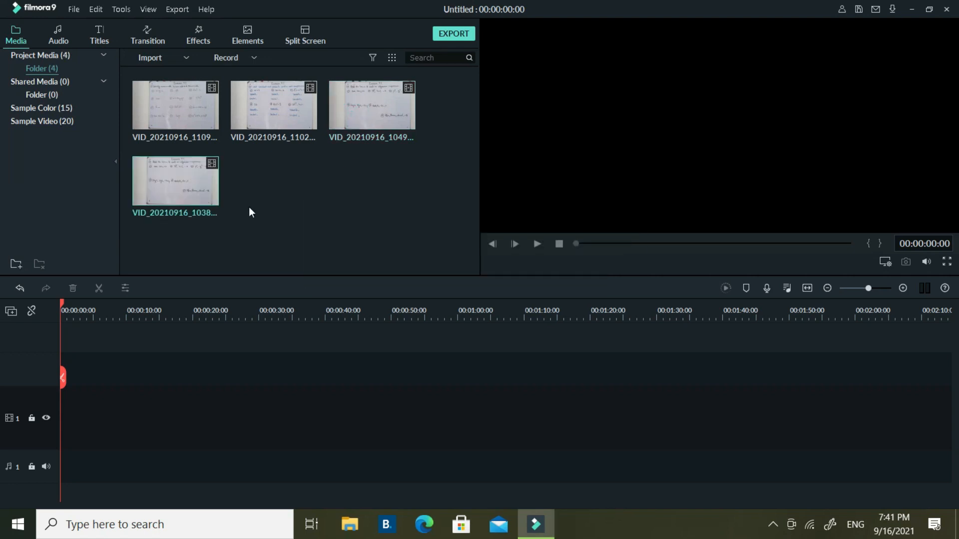
Import the intro 1 video from the channel shorts folder on the Desktop
click(185, 57)
click(182, 74)
scroll(234, 133, down, 1)
scroll(232, 129, up, 3)
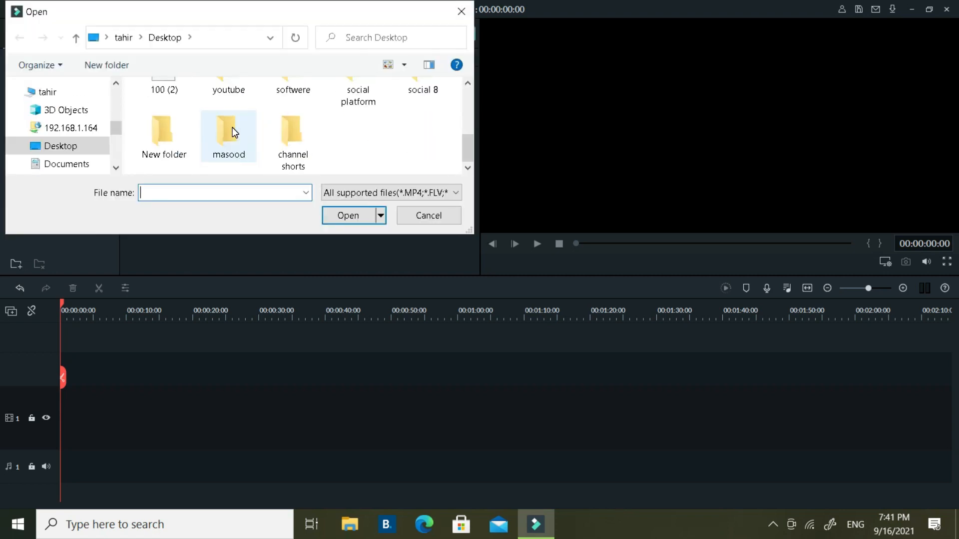
double_click(286, 139)
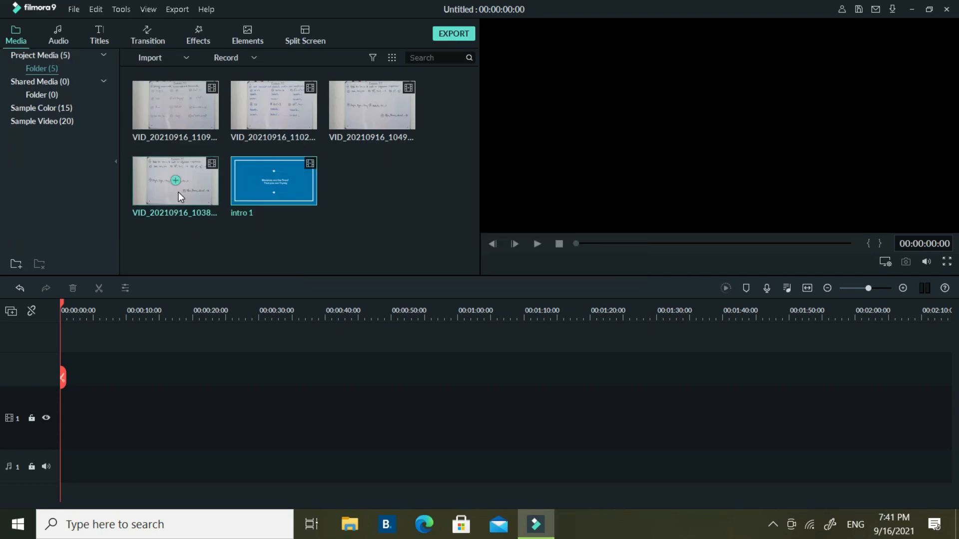
Import the logo 1 image from the channel shorts folder
click(189, 58)
click(171, 71)
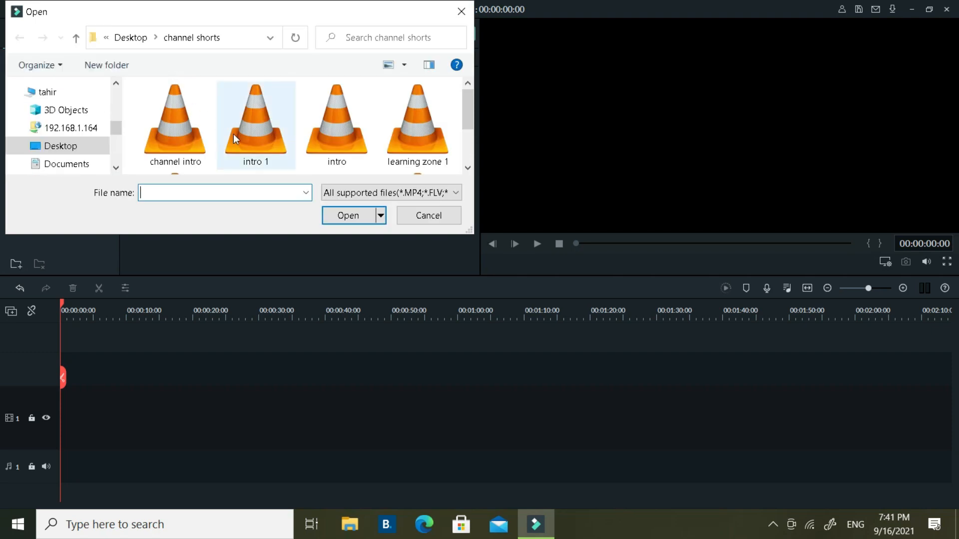
scroll(177, 130, down, 1)
click(236, 145)
click(332, 215)
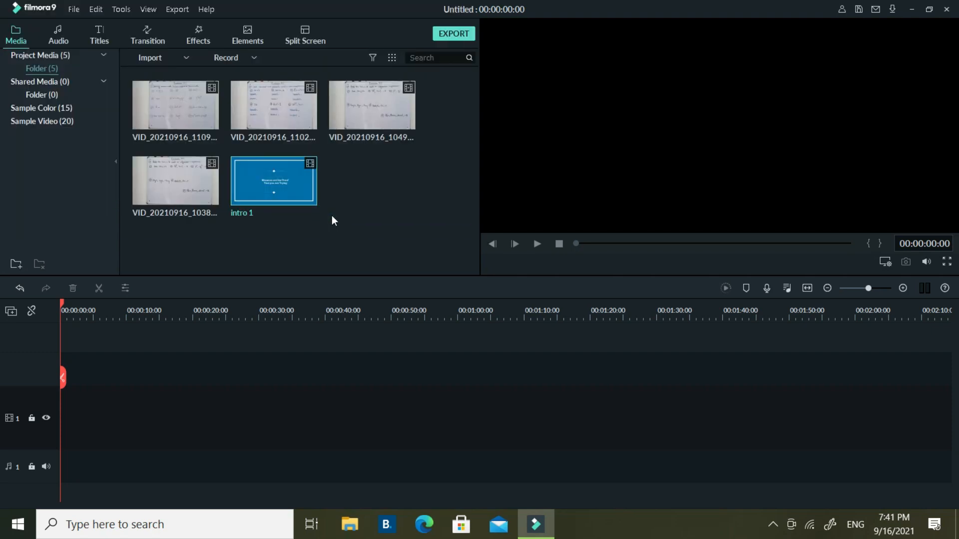
Go back to the Desktop folder and import the new intro video
click(186, 57)
click(176, 69)
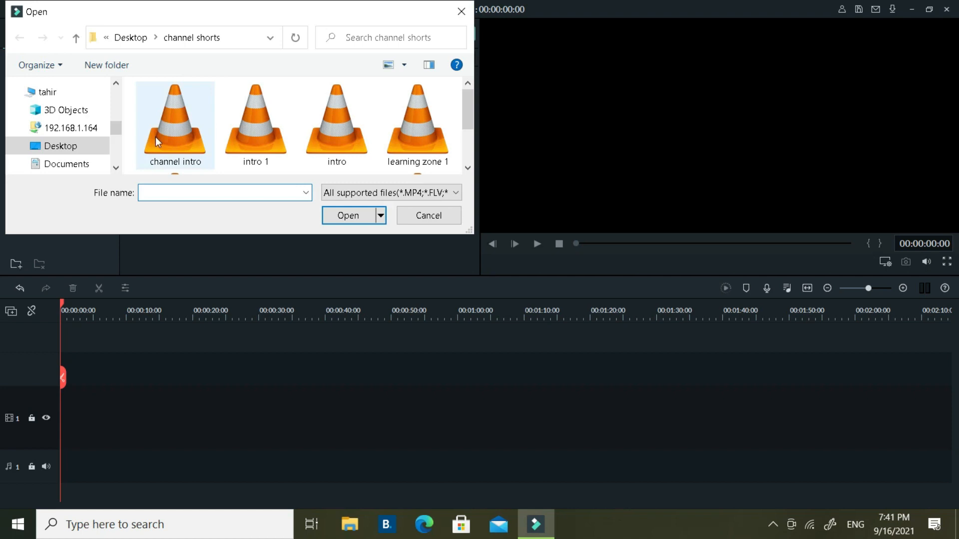
scroll(246, 122, down, 2)
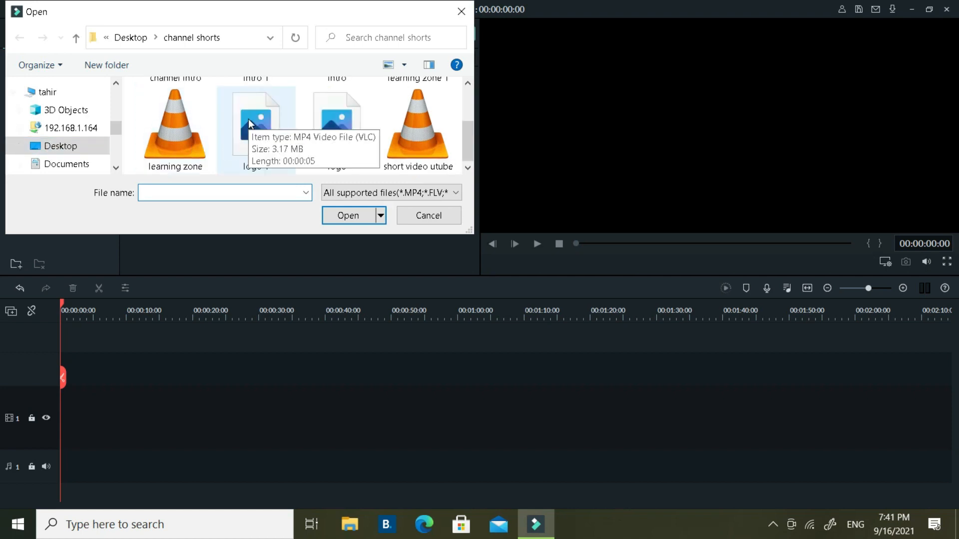
scroll(251, 130, up, 2)
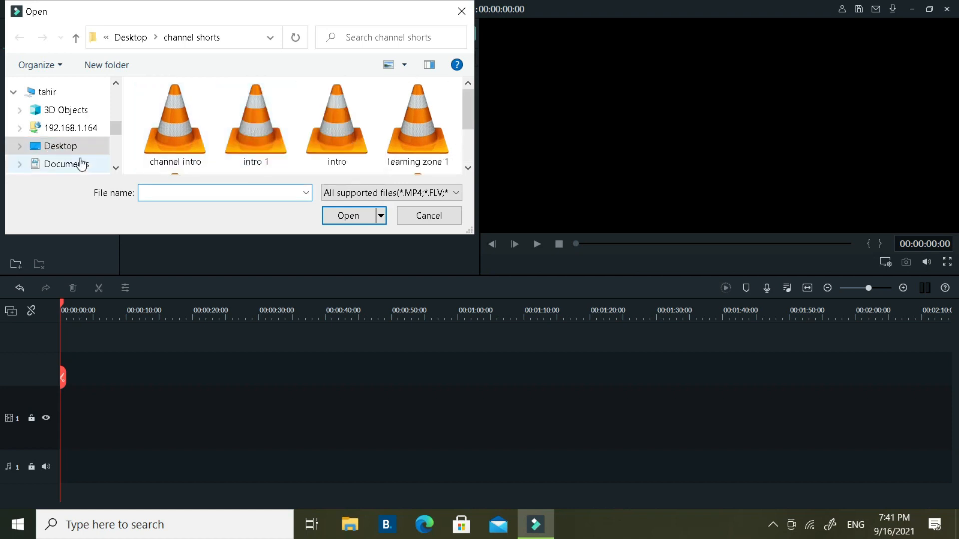
click(70, 145)
scroll(235, 140, up, 2)
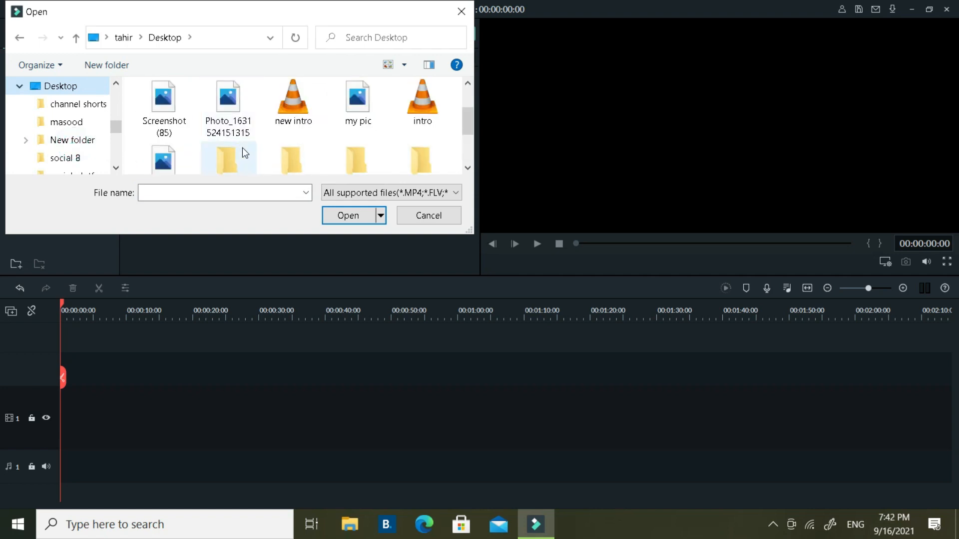
double_click(298, 108)
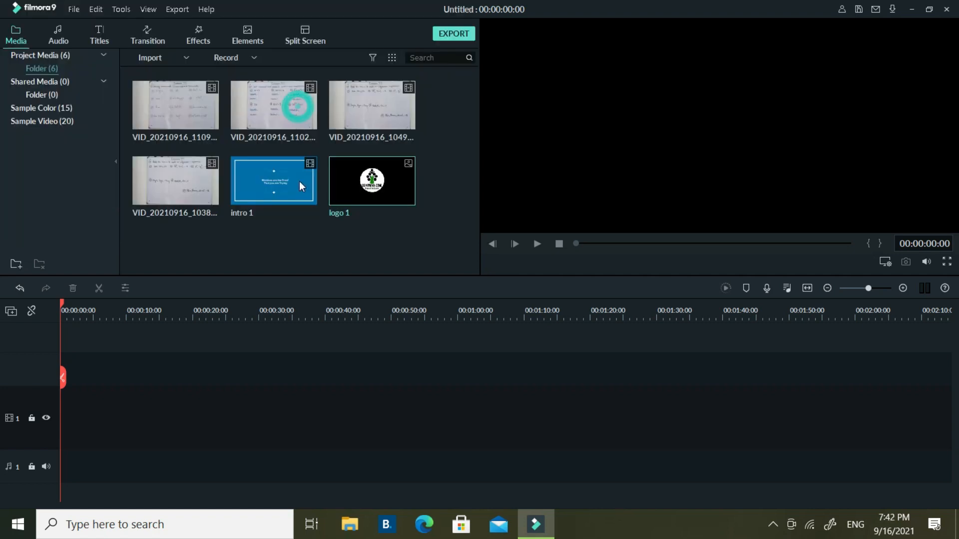
Import the image Screenshot (86) from the Desktop folder
click(185, 57)
click(182, 69)
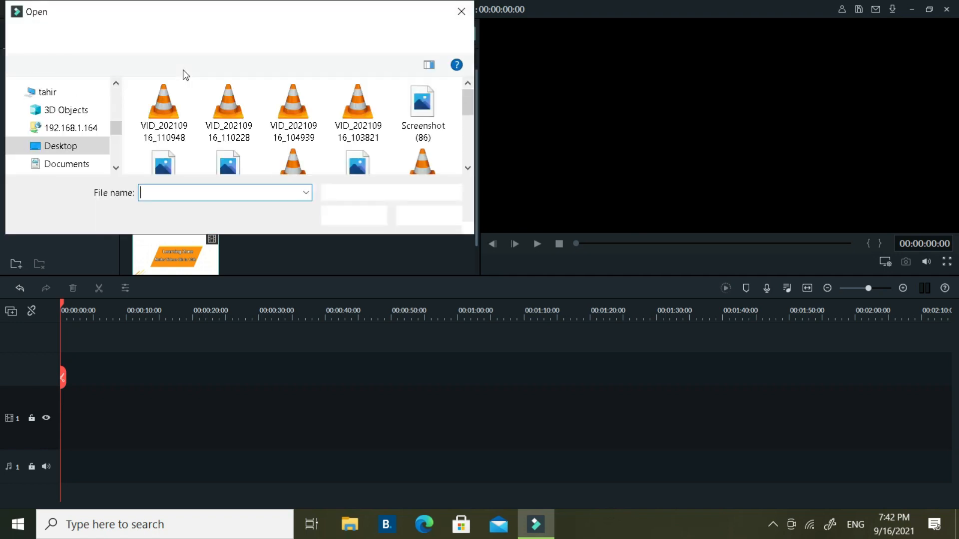
double_click(426, 106)
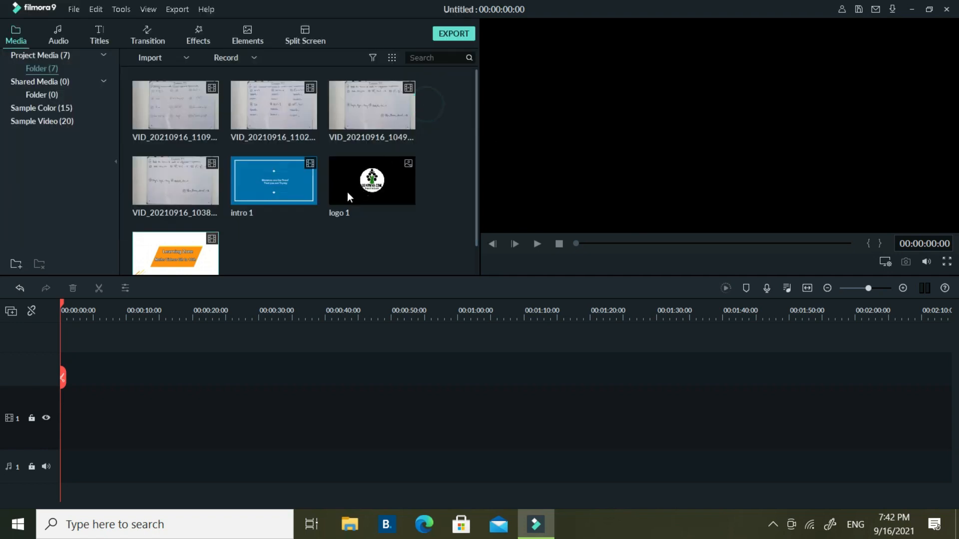
click(182, 59)
click(187, 71)
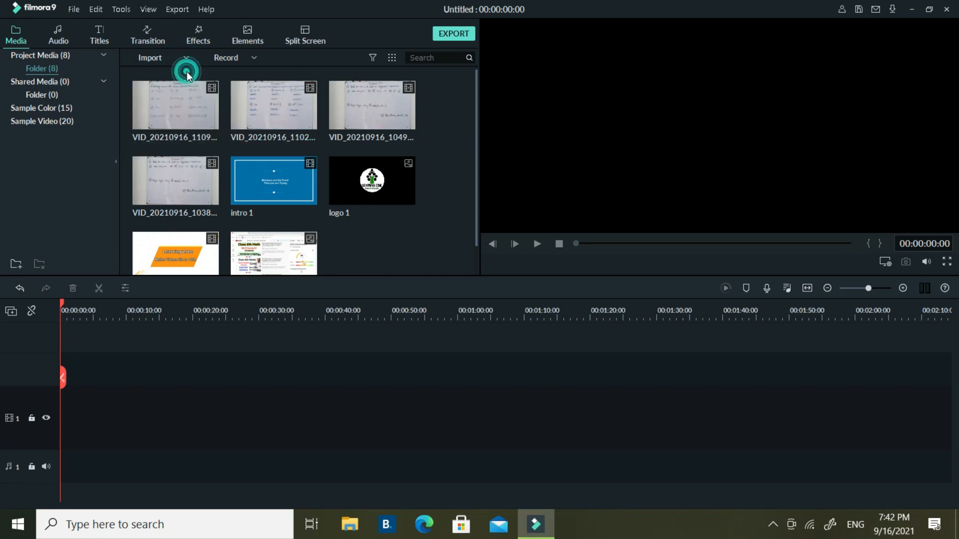
scroll(205, 142, down, 1)
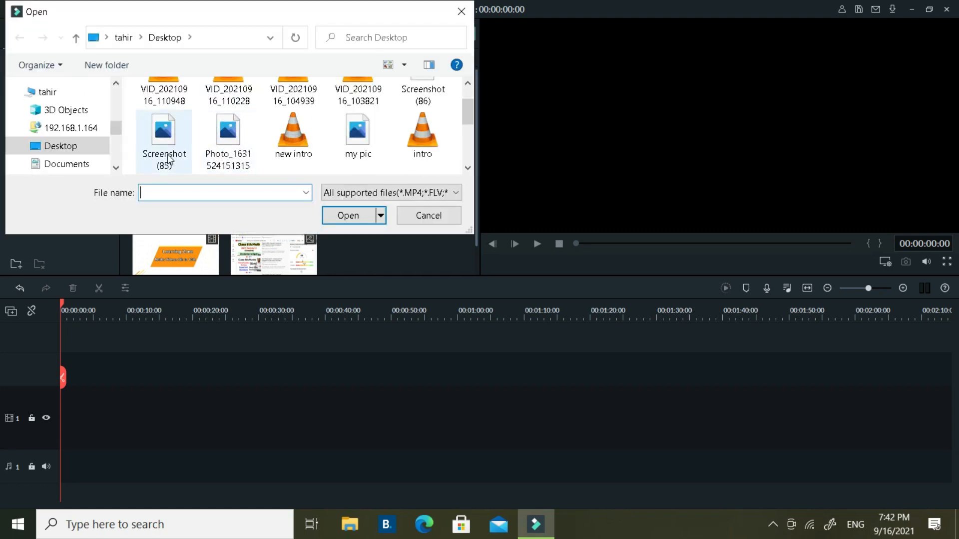
double_click(207, 144)
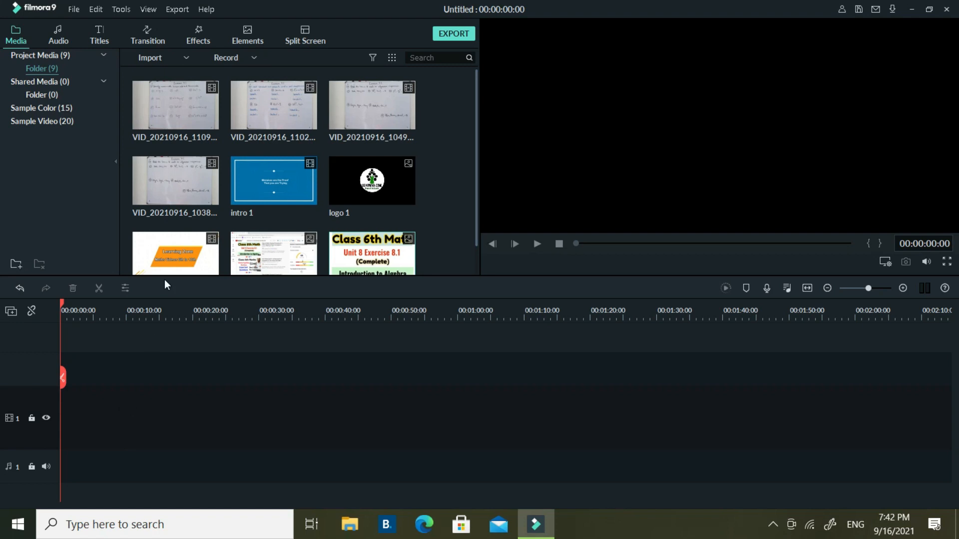
Add the VID_20210916_103821 clip to the first video track, keeping the 1920 x 1080 25fps project settings
click(175, 181)
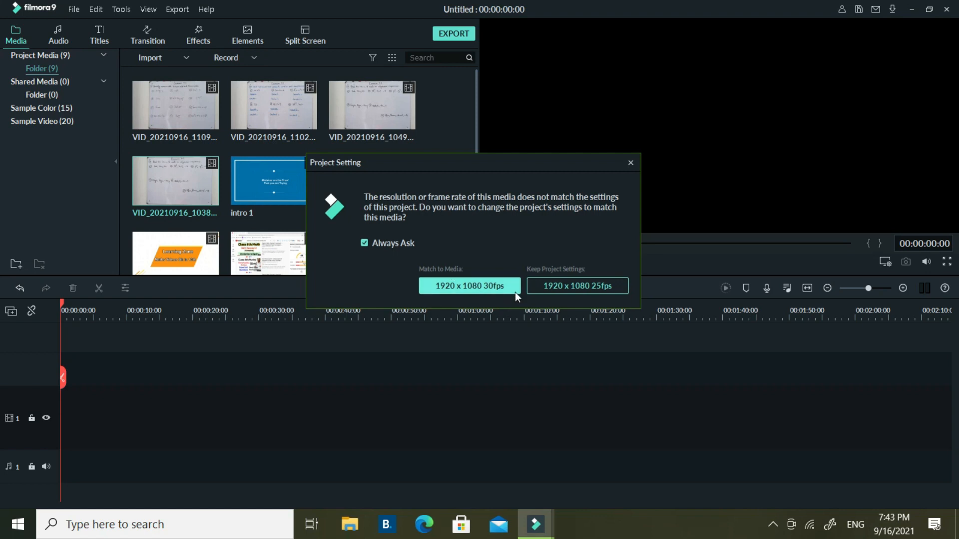
click(549, 286)
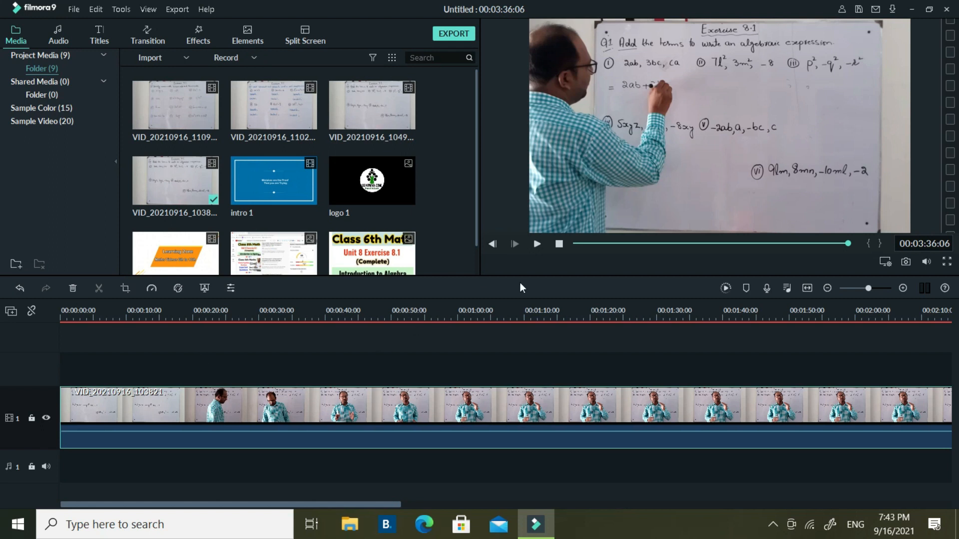
Split the VID_20210916_103821 clip on the timeline at 00:00:44:21, where the continuous speech begins
click(575, 243)
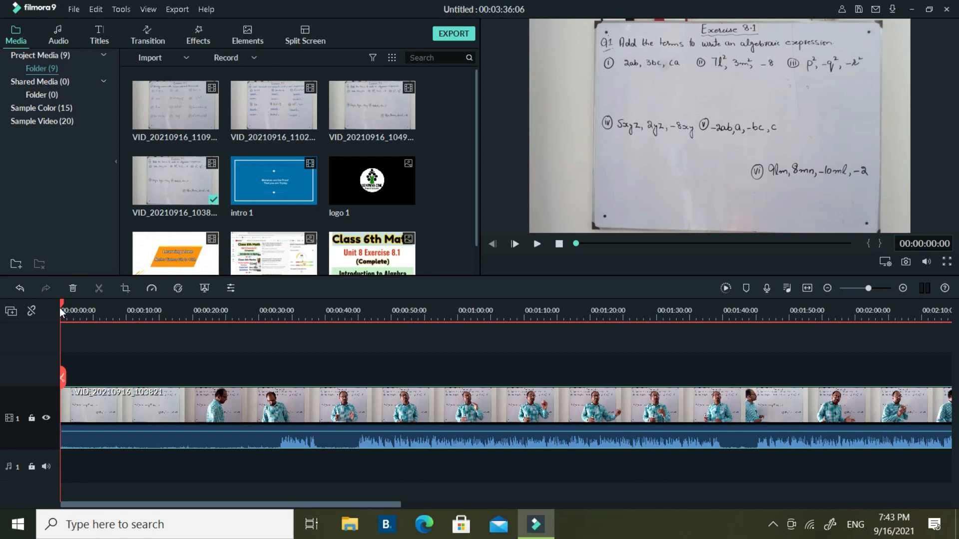
drag(61, 300, 357, 385)
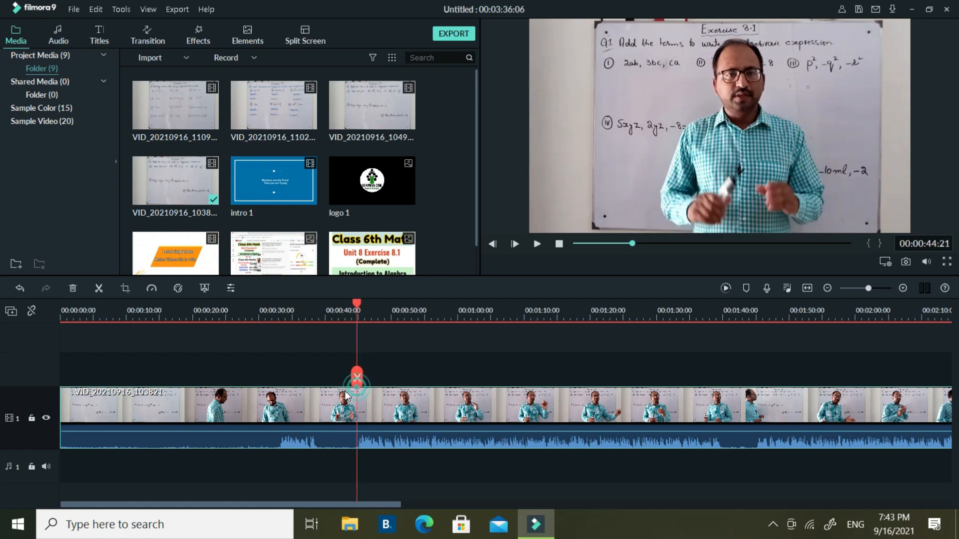
click(357, 380)
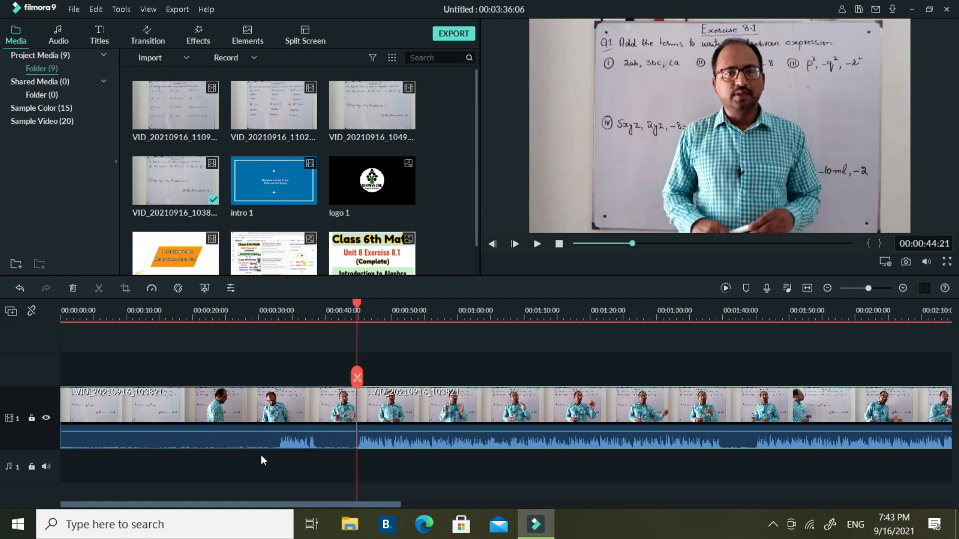
Delete the first piece of the split VID_20210916_103821 clip, leaving its gap on the timeline
drag(358, 304, 340, 309)
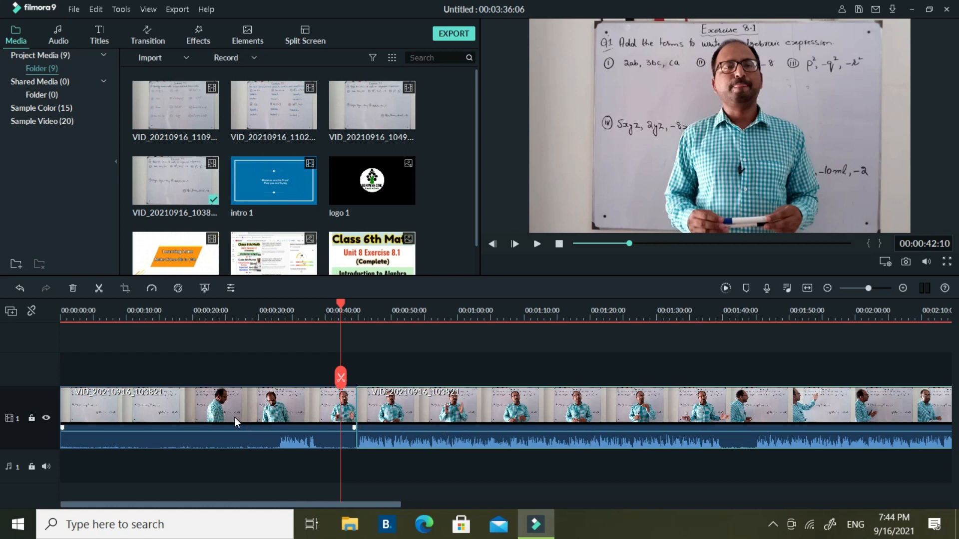
right_click(212, 408)
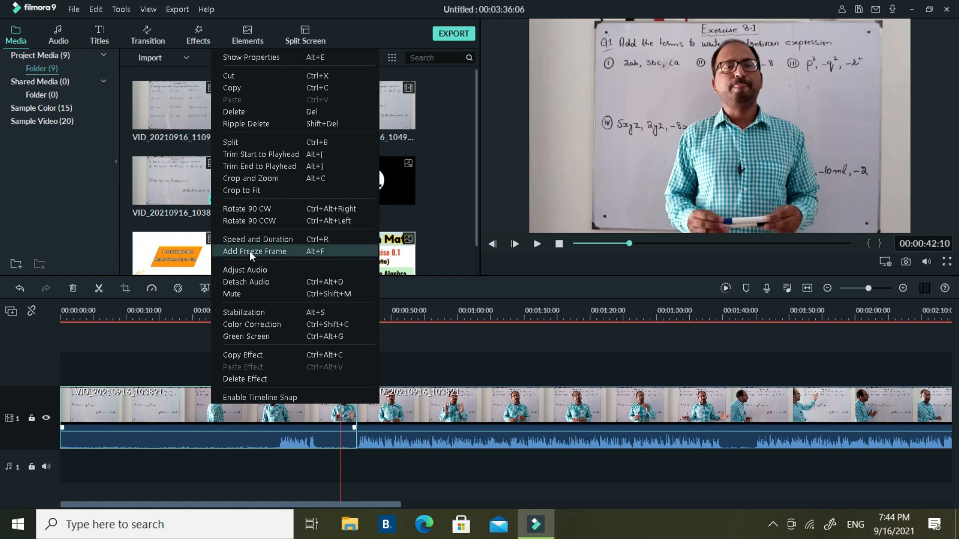
click(244, 110)
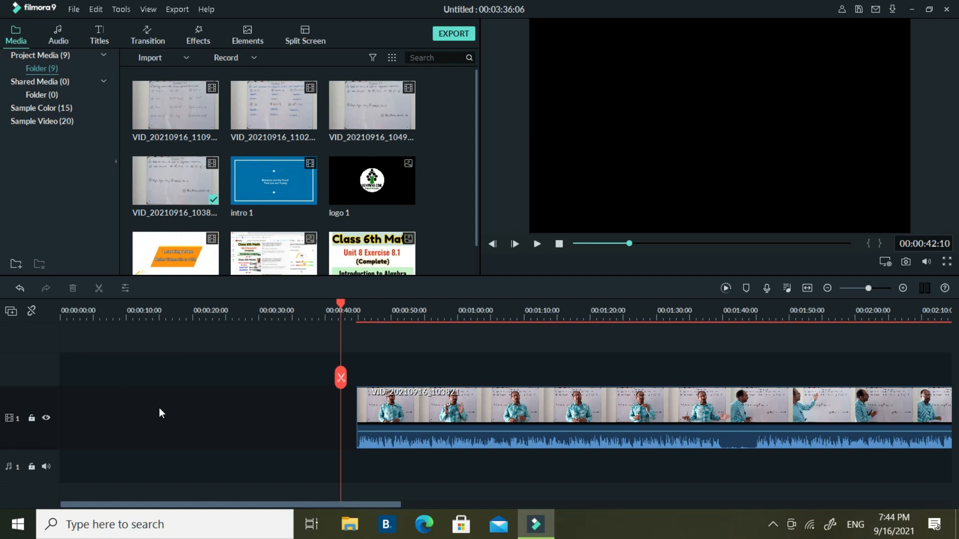
Undo the deletion of the first VID_20210916_103821 piece and ripple delete it instead, closing its gap on the timeline
click(21, 288)
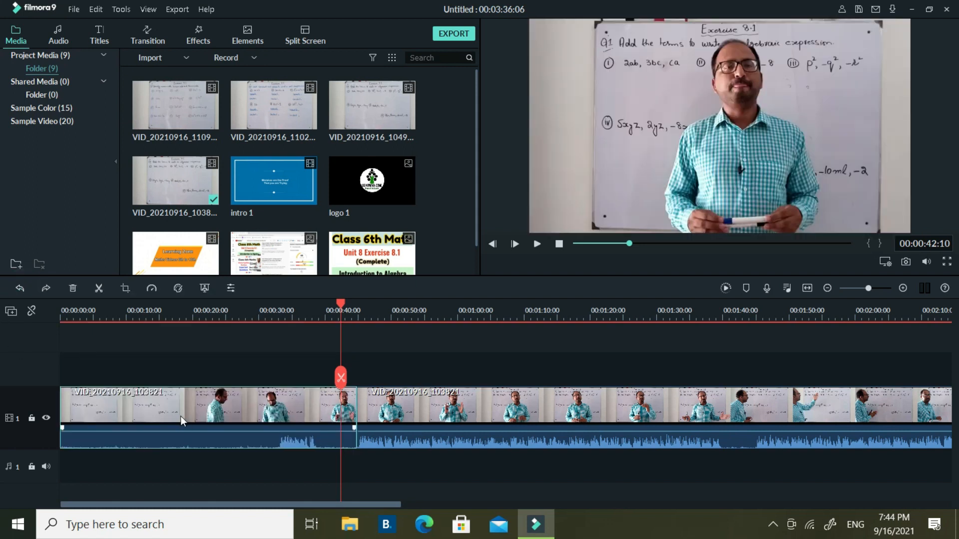
right_click(186, 417)
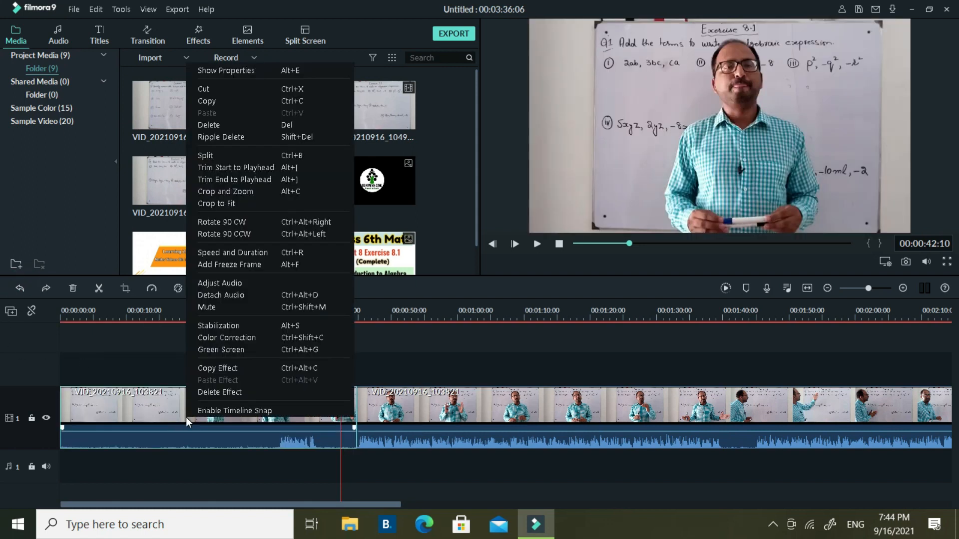
click(227, 139)
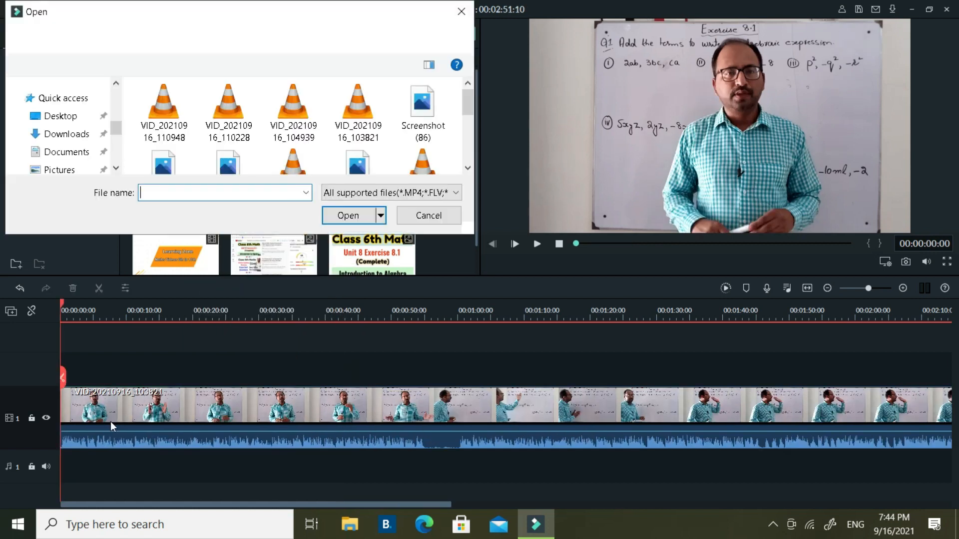
click(428, 215)
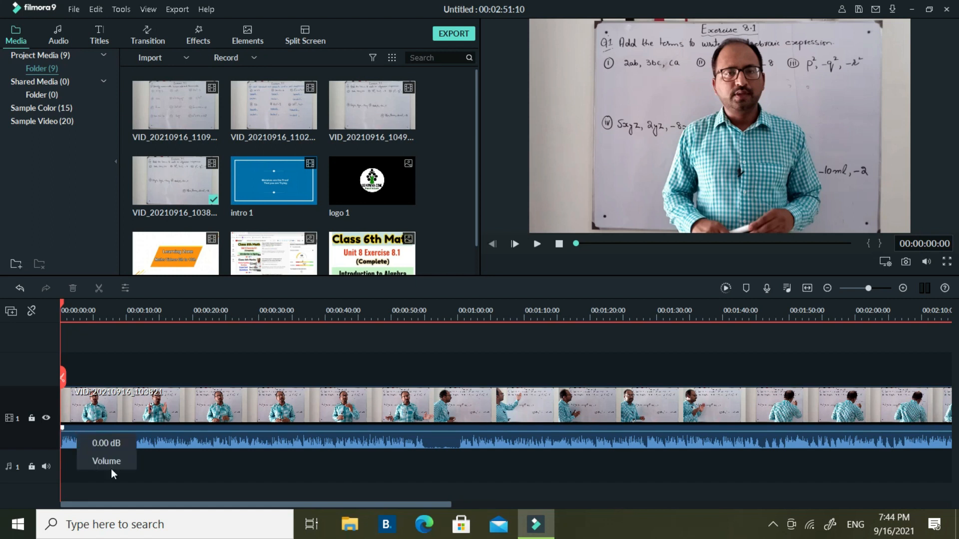
Play through the VID_20210916_103821 clip and split it at 00:00:55:01, where the silent pause begins
click(537, 244)
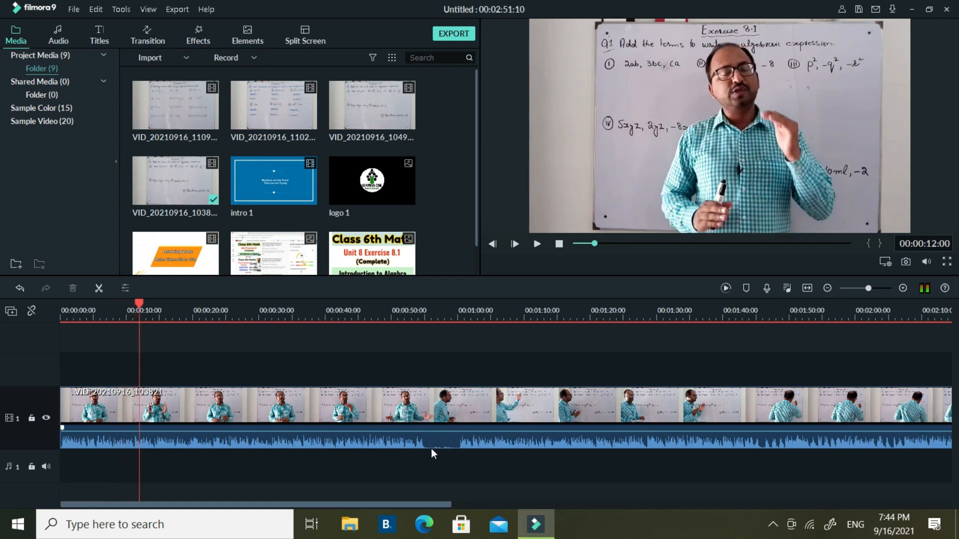
click(612, 243)
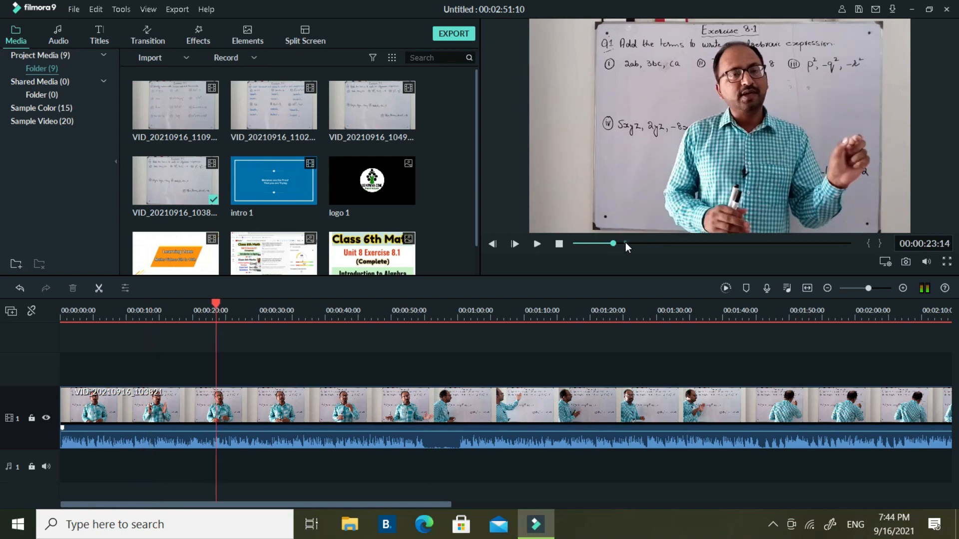
click(625, 244)
click(638, 244)
click(648, 243)
click(654, 244)
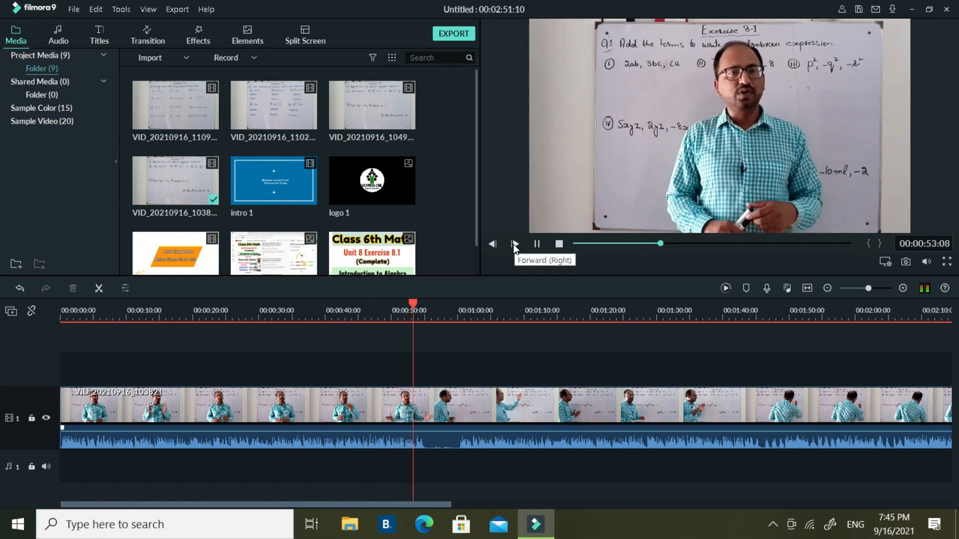
click(513, 244)
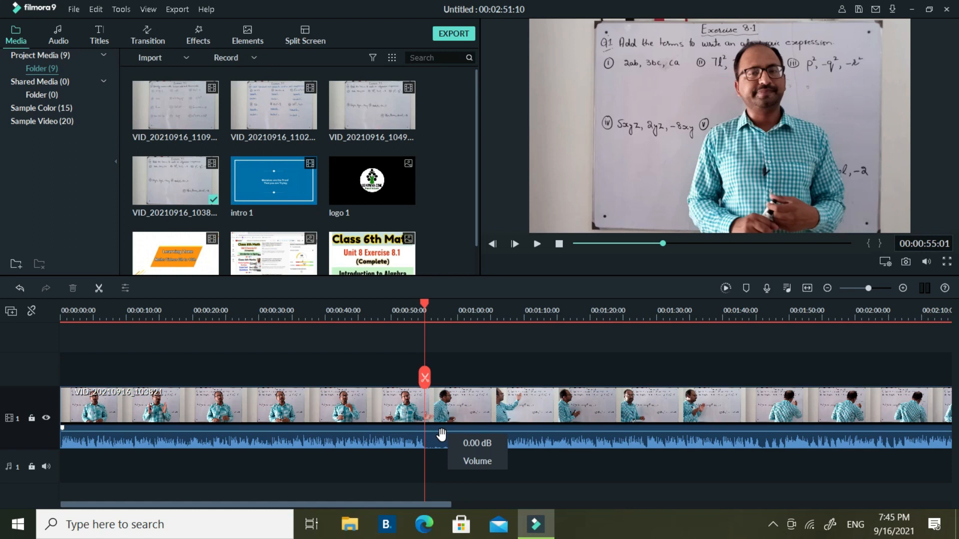
click(100, 286)
click(407, 445)
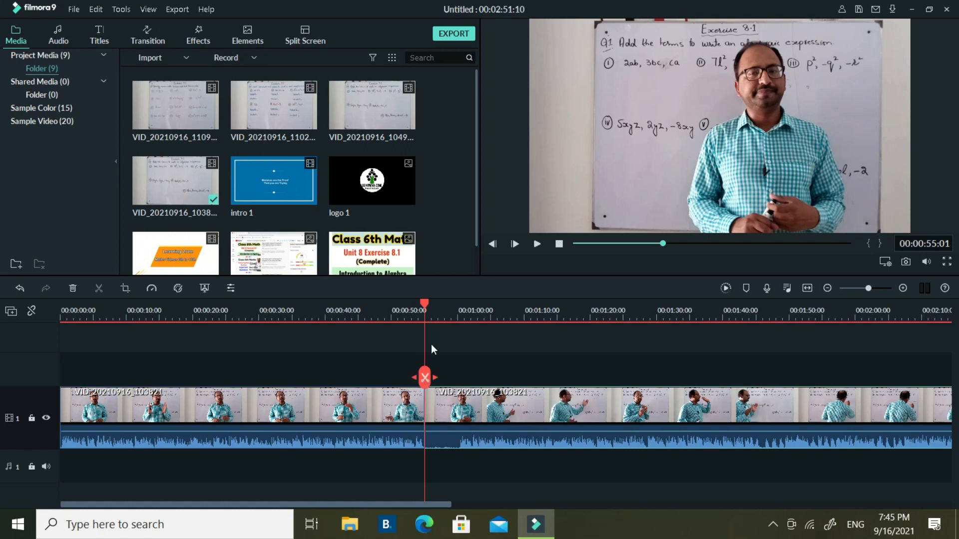
Split the VID_20210916_103821 clip again at 00:01:00:03, where the silent pause ends
drag(421, 303, 460, 324)
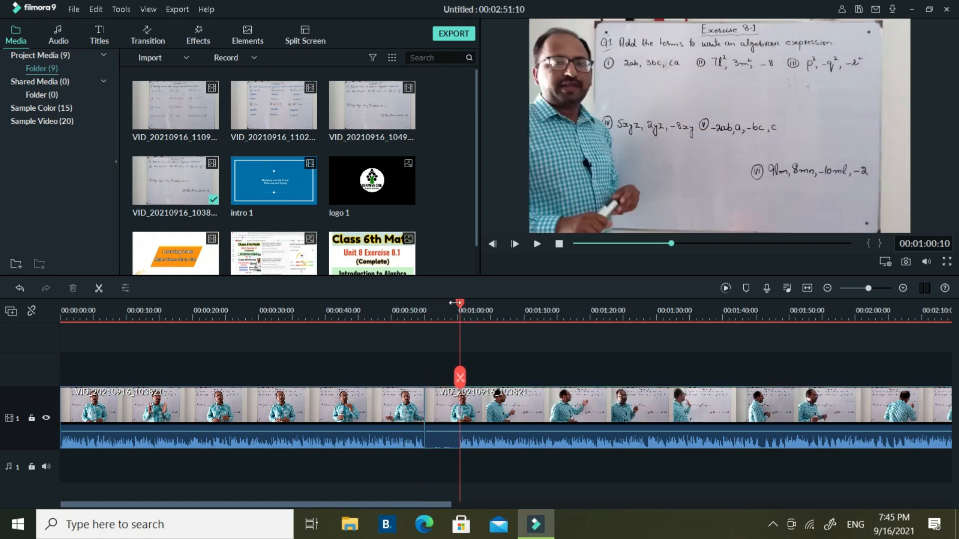
drag(460, 308, 458, 306)
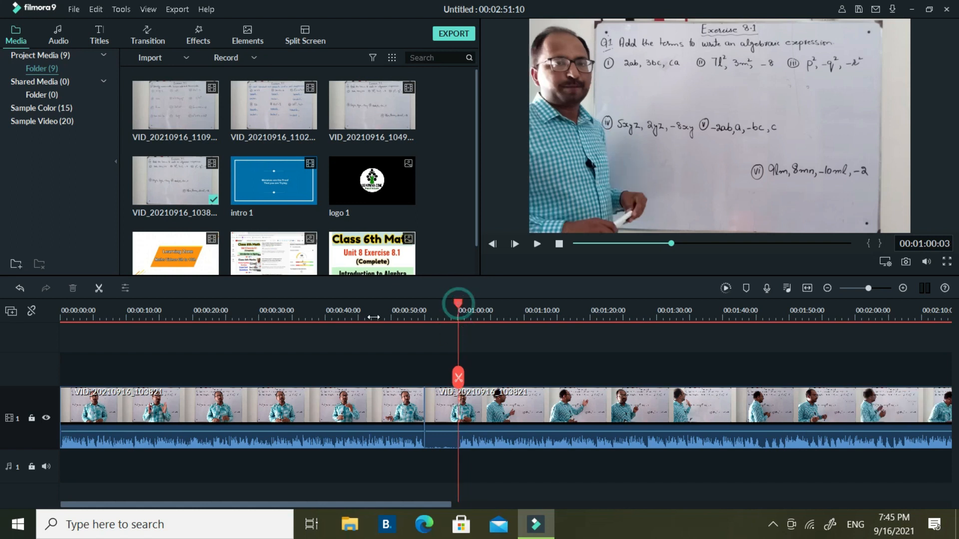
click(99, 290)
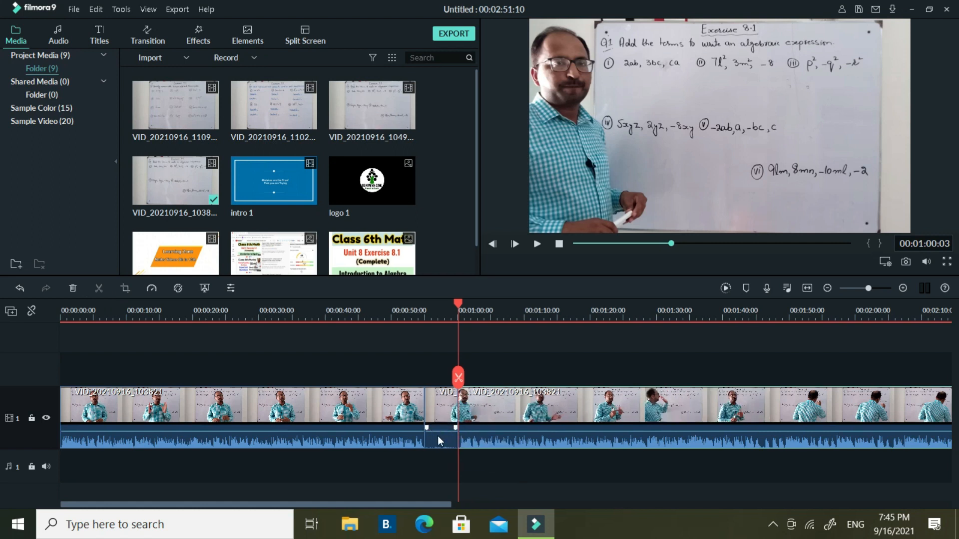
Ripple delete the short silent piece between the two cuts and close the clip's properties
click(442, 413)
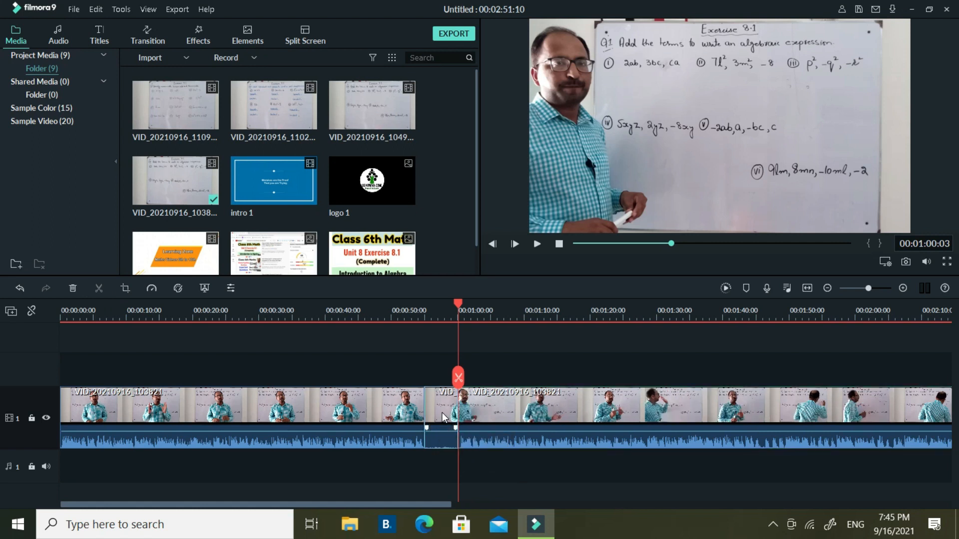
double_click(442, 413)
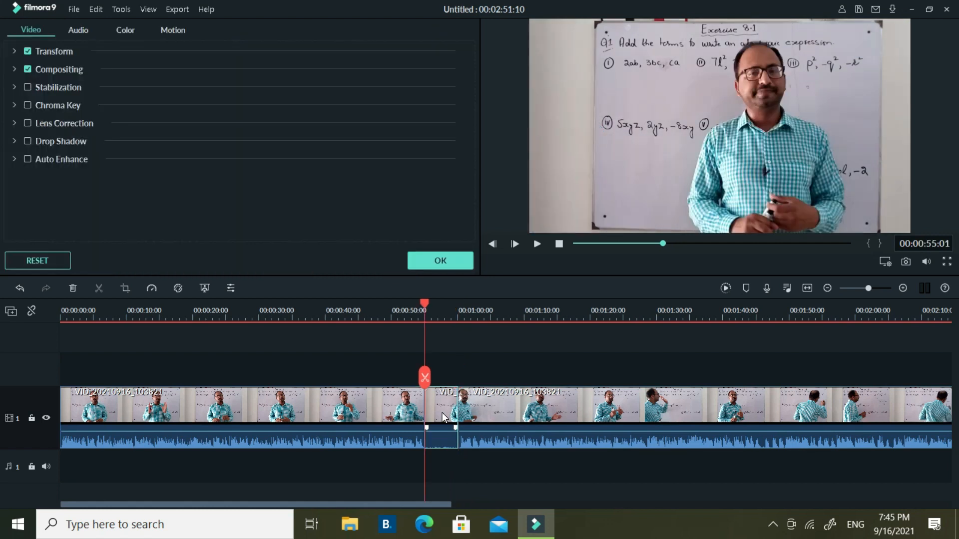
right_click(442, 412)
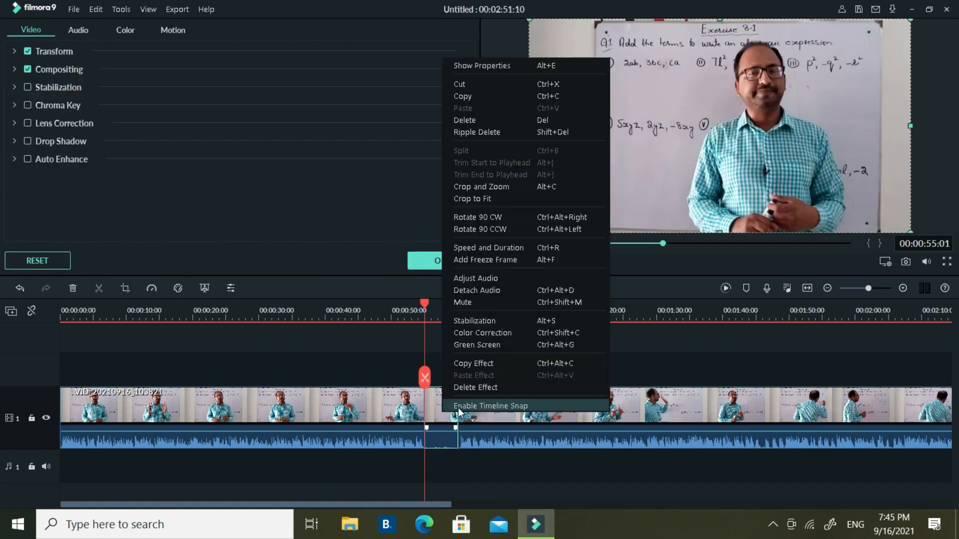
click(483, 133)
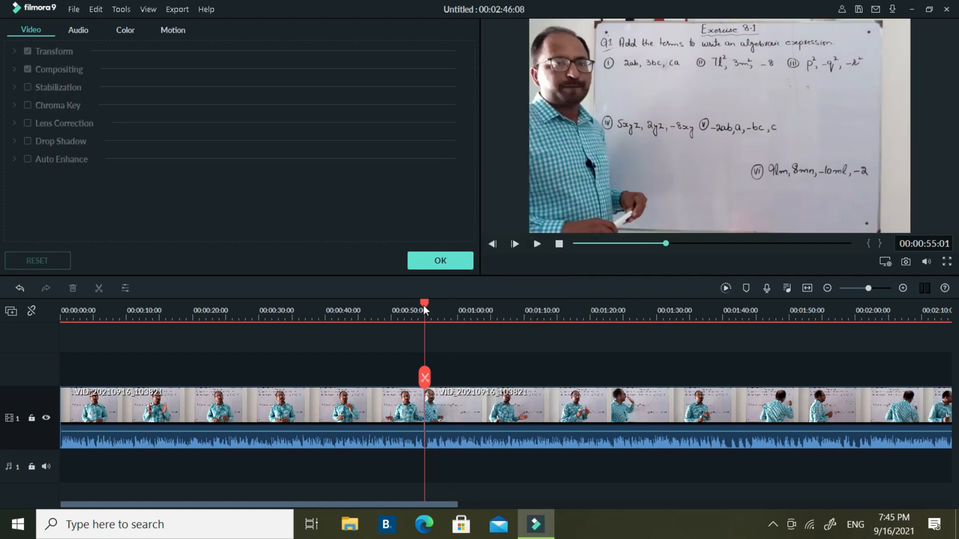
mouse_move(421, 302)
mouse_down()
mouse_move(409, 307)
mouse_move(424, 311)
mouse_up()
click(433, 261)
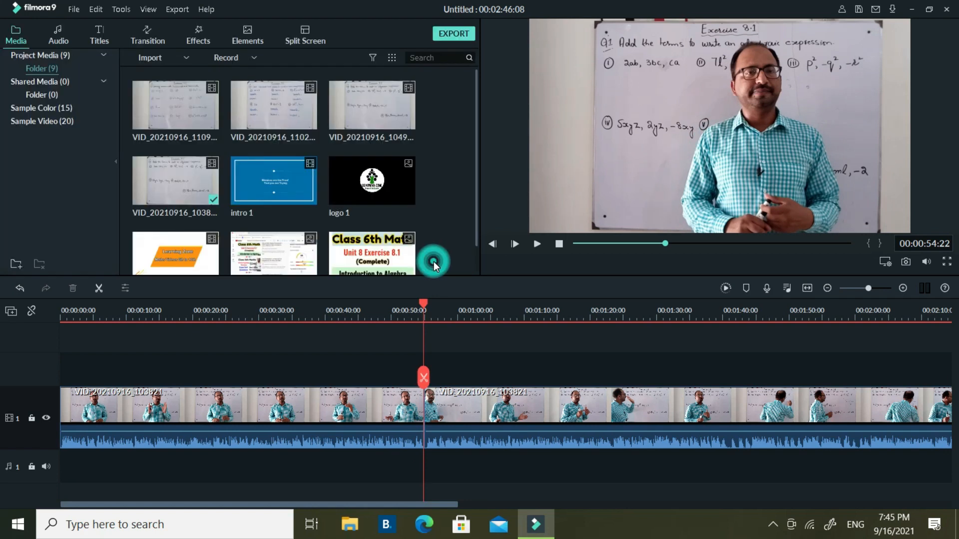
Try inserting the orange-banner intro video at 00:00:54:22, and undo back to before the silent piece was removed
click(176, 255)
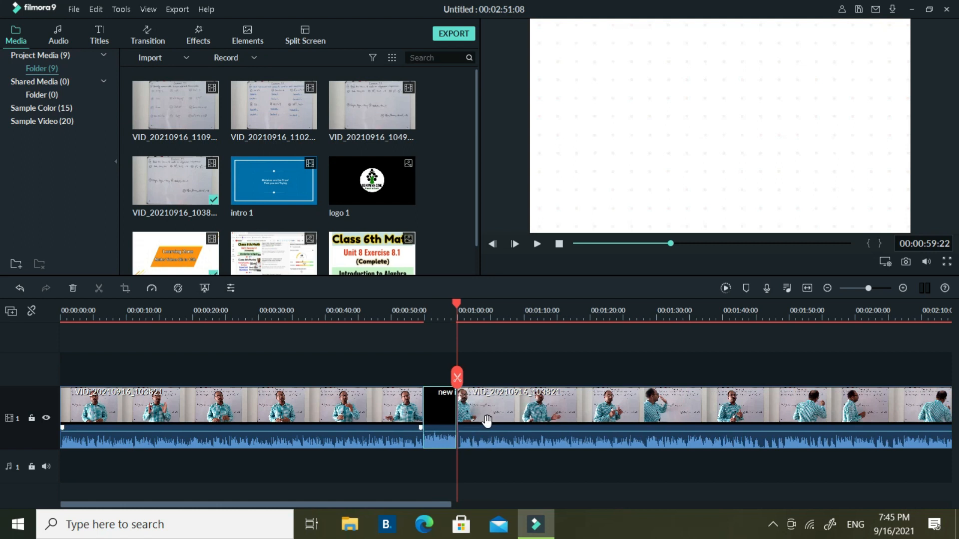
drag(457, 305, 412, 315)
click(533, 246)
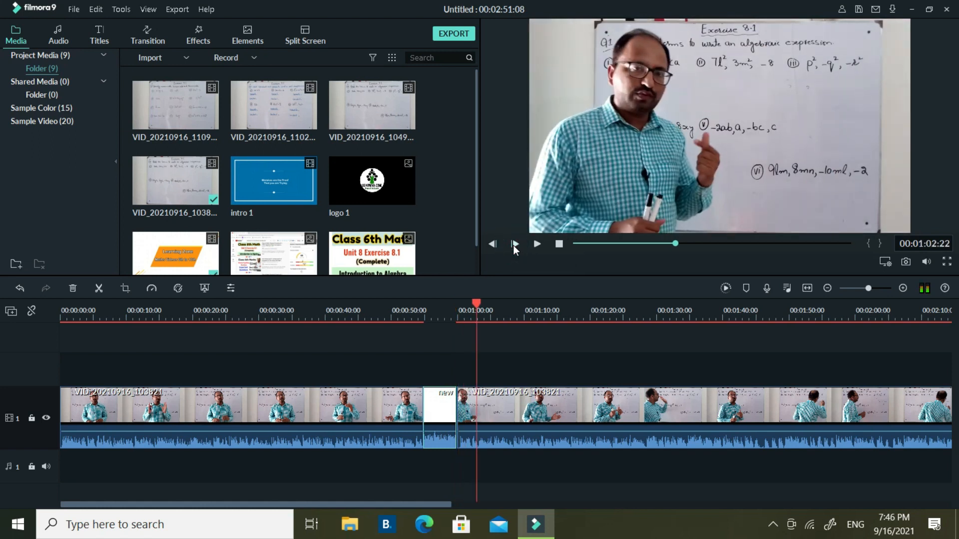
click(18, 289)
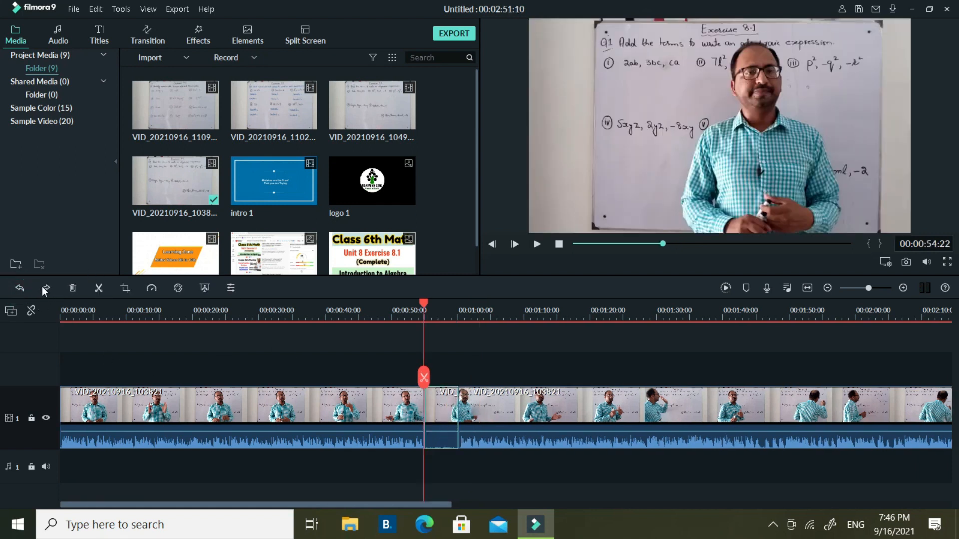
Ripple delete the silent piece and insert a single copy of the orange-banner intro video in its place at 00:00:55:01
right_click(439, 413)
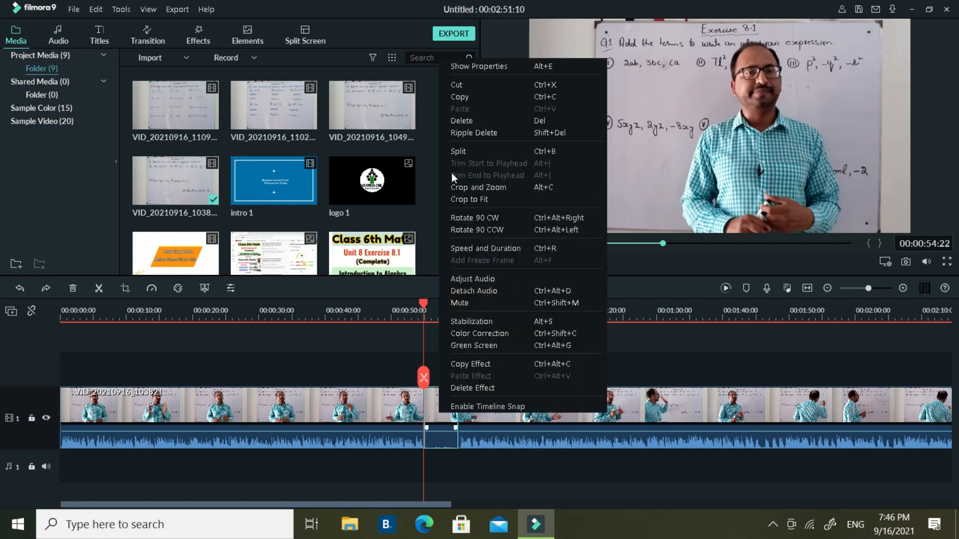
click(455, 133)
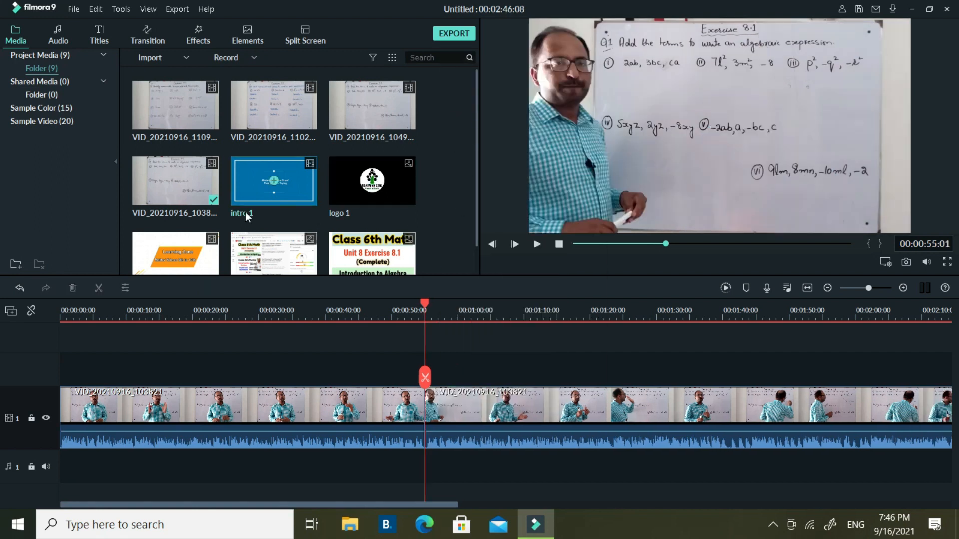
click(175, 257)
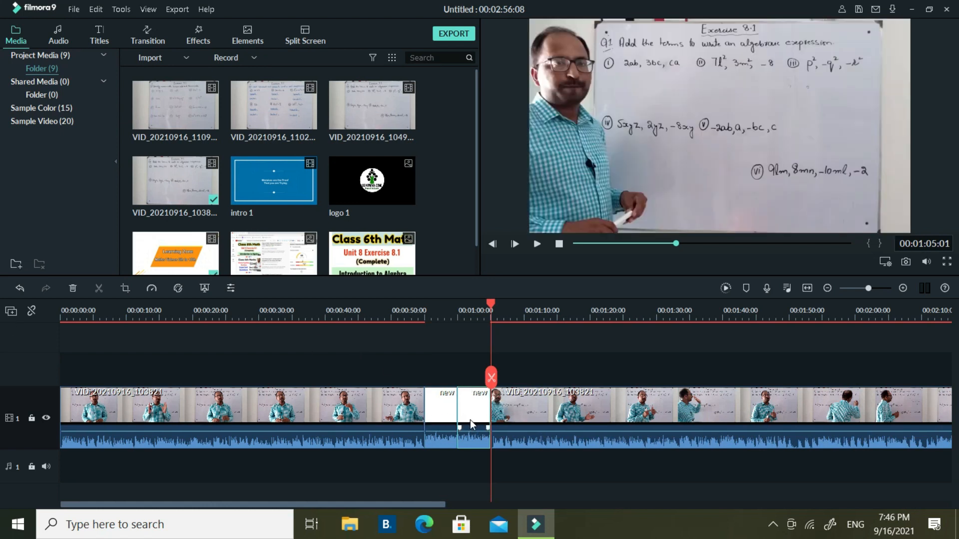
click(20, 288)
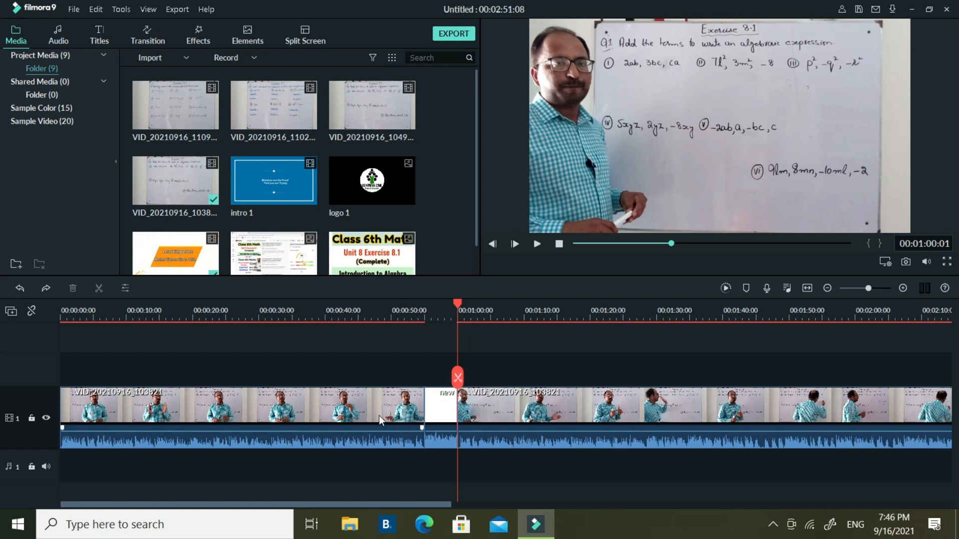
click(45, 289)
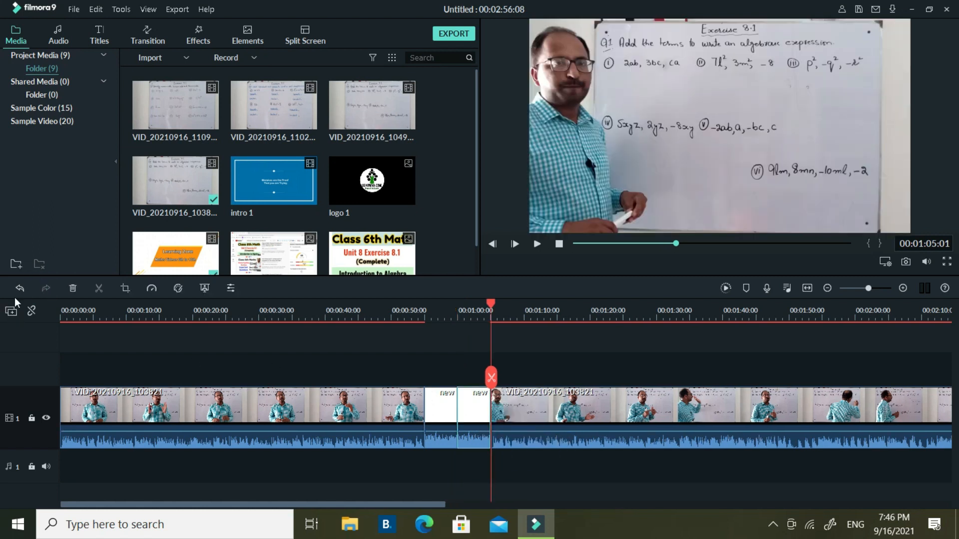
click(20, 290)
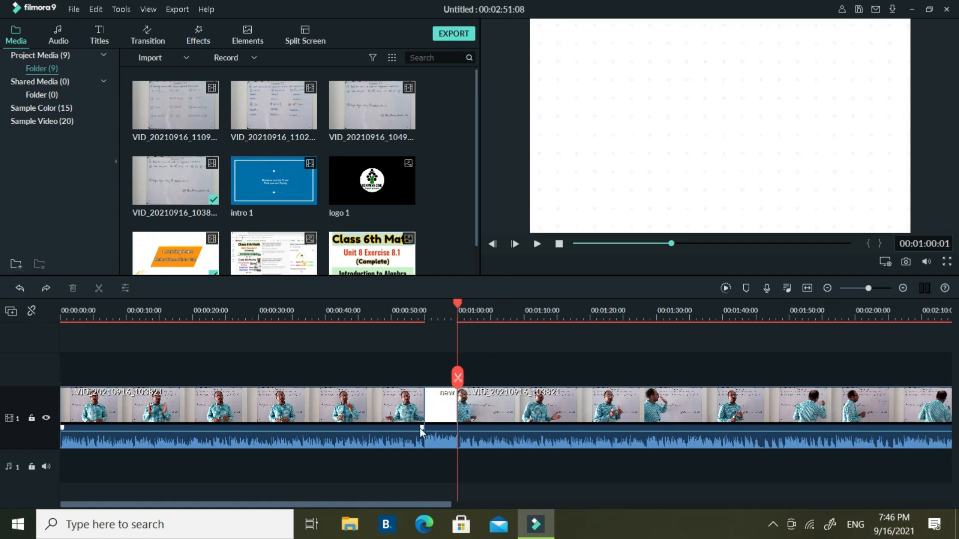
Lower the preview volume and play the timeline from 00:00:52:13 across the inserted intro video to check the joins
mouse_move(930, 265)
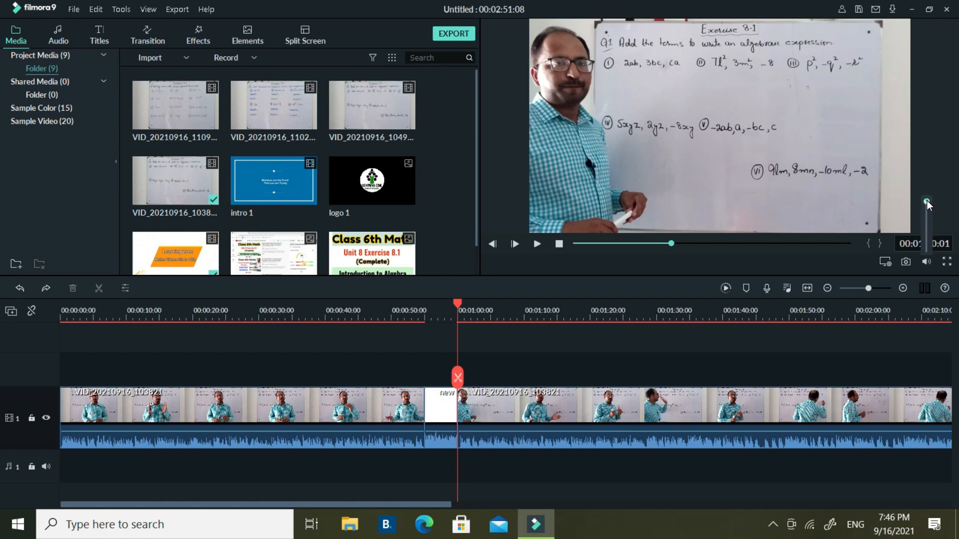
drag(927, 202, 928, 234)
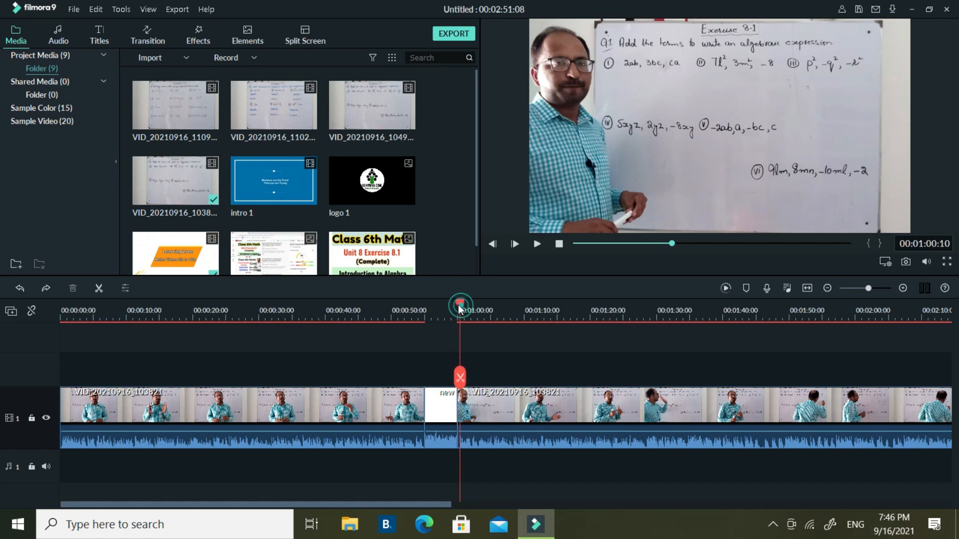
drag(458, 308, 410, 324)
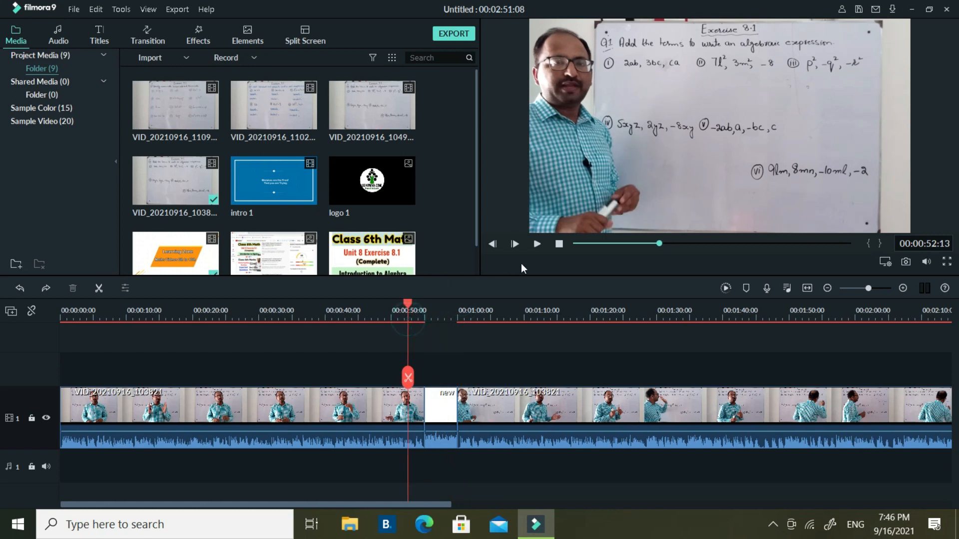
click(537, 244)
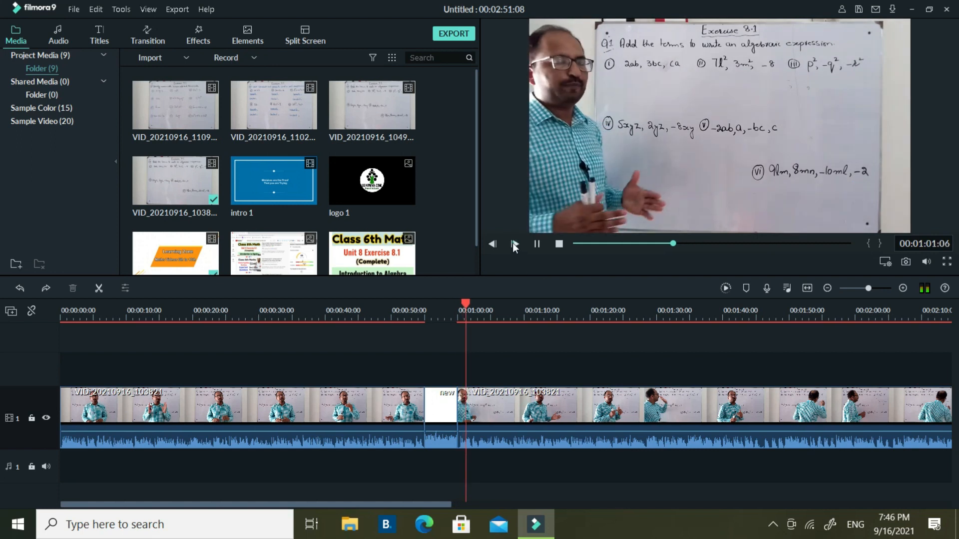
click(513, 243)
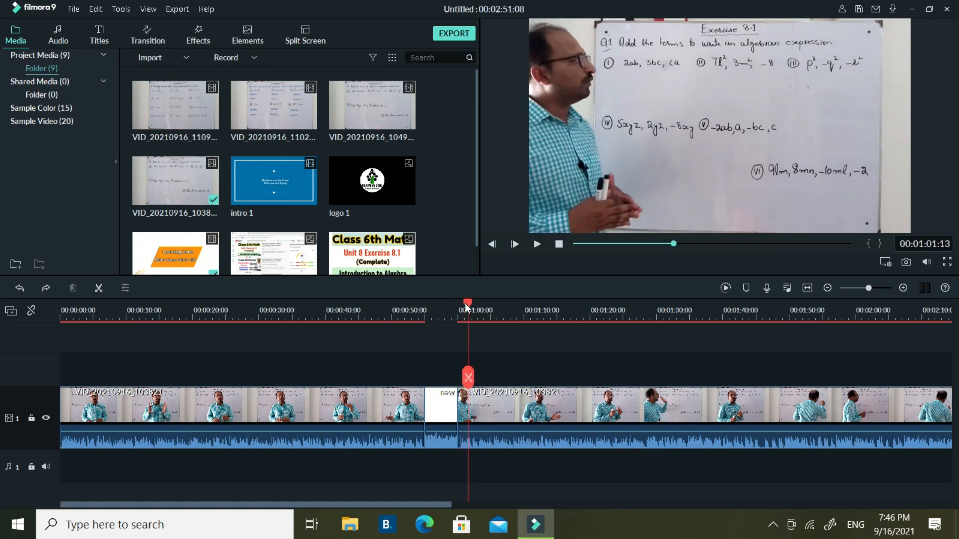
Crop the first lesson clip to a 1419 x 798 area around the whiteboard and play it from the timeline start
click(396, 320)
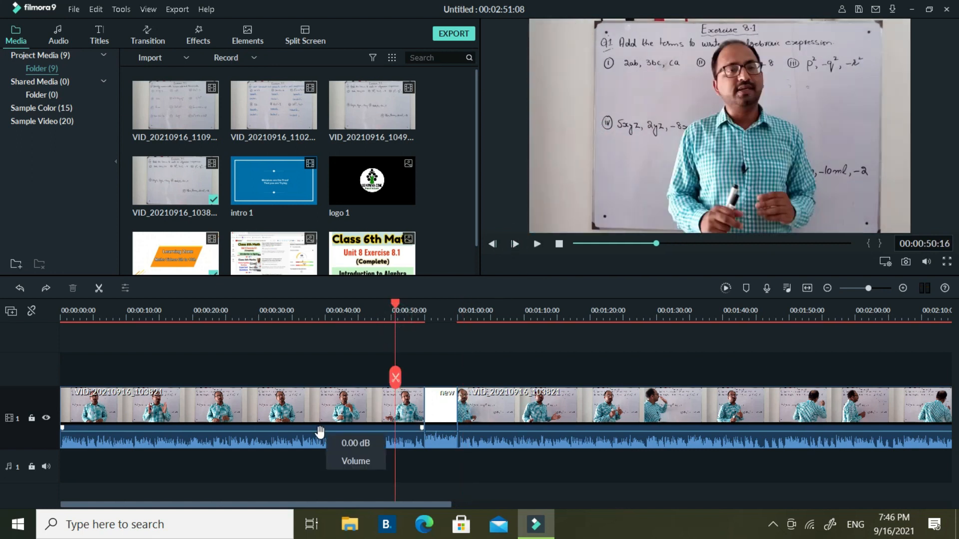
right_click(296, 408)
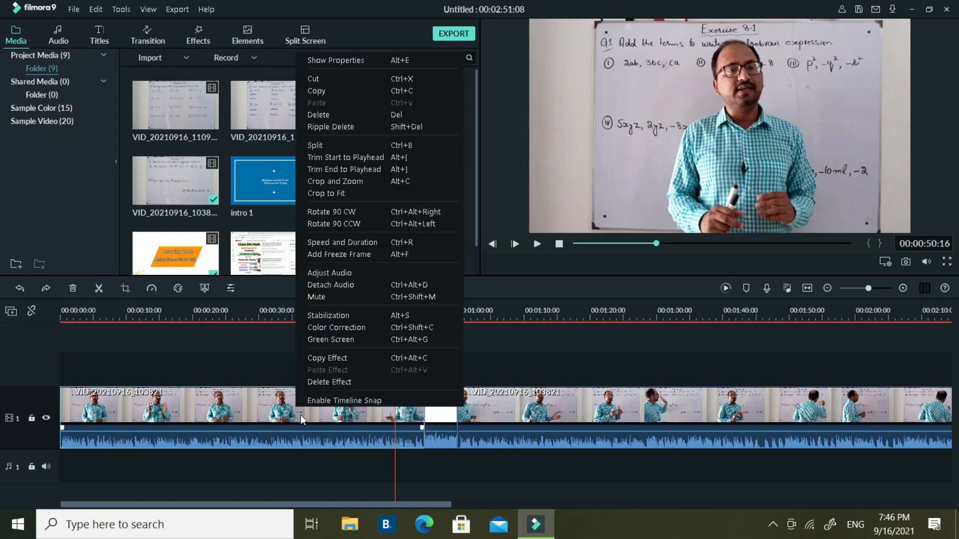
click(341, 181)
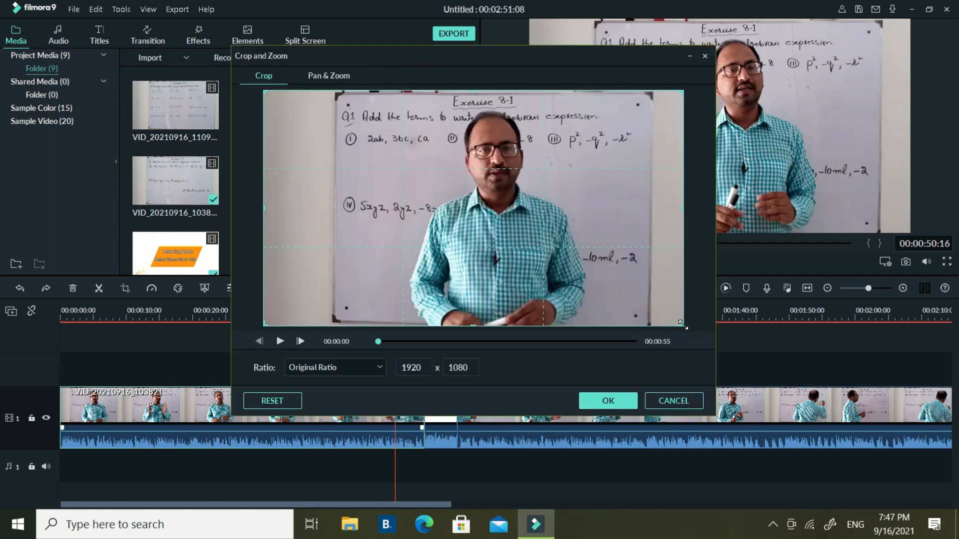
drag(682, 324, 592, 263)
drag(307, 179, 375, 182)
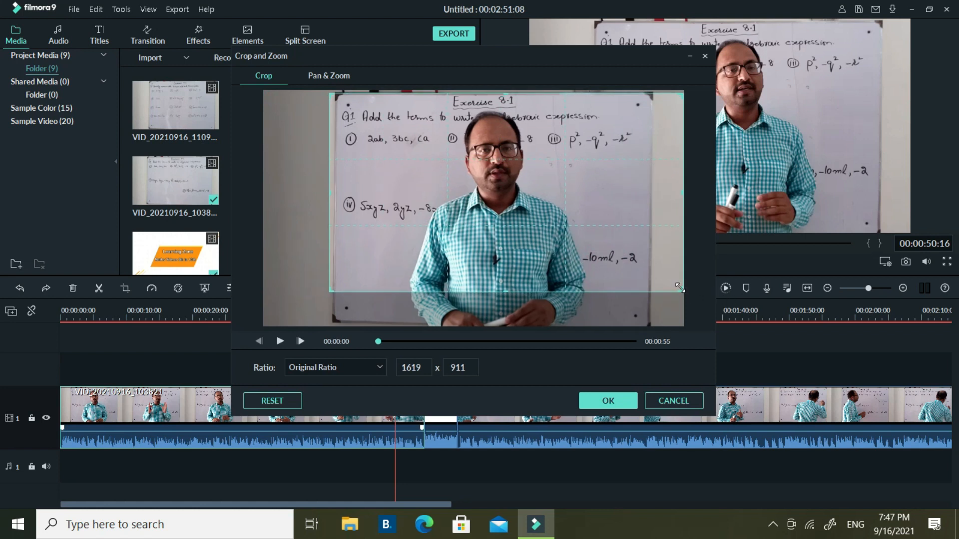
drag(681, 289, 669, 280)
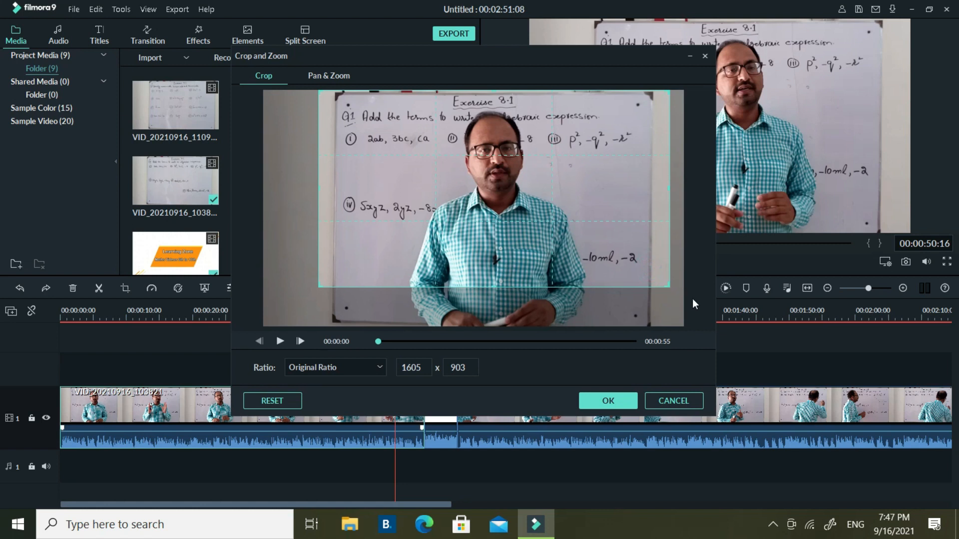
drag(667, 285, 644, 273)
drag(514, 199, 533, 203)
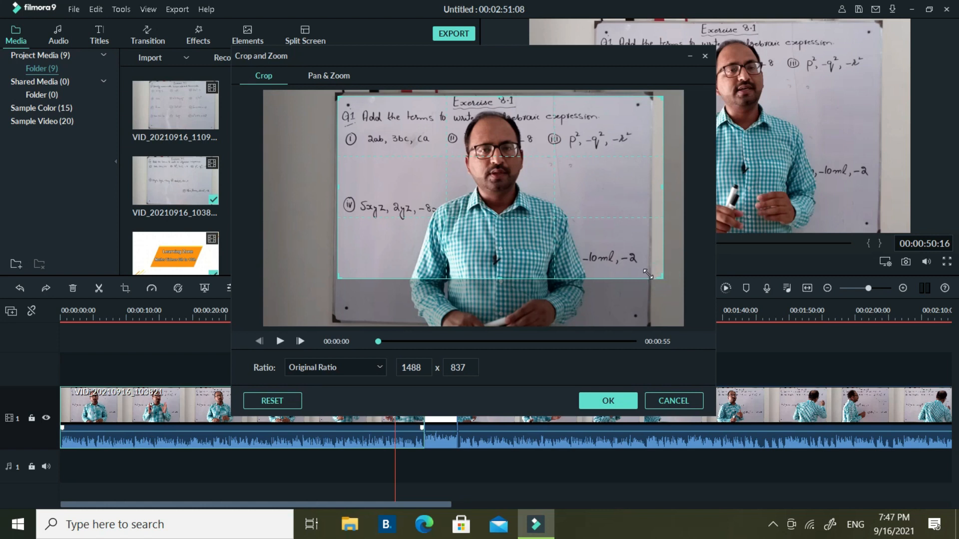
drag(662, 278, 647, 270)
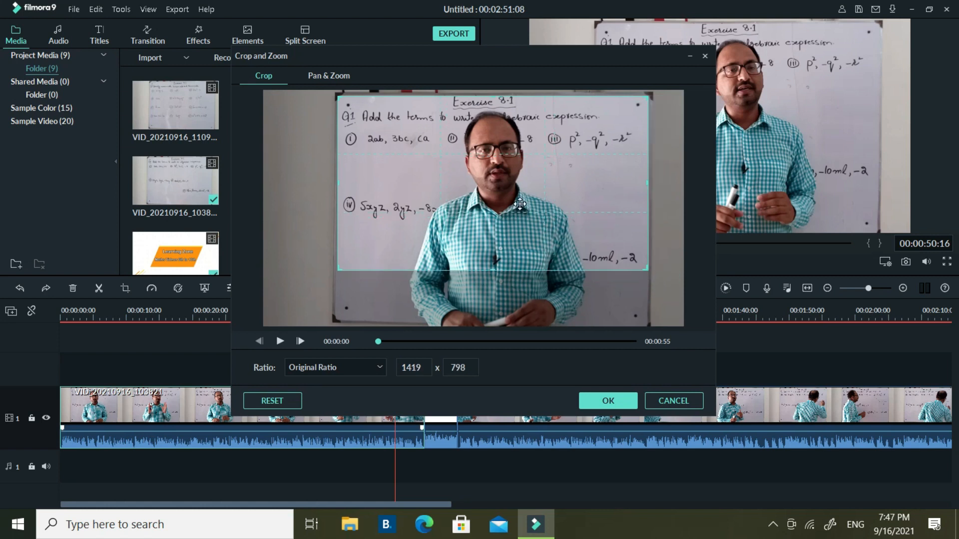
click(608, 401)
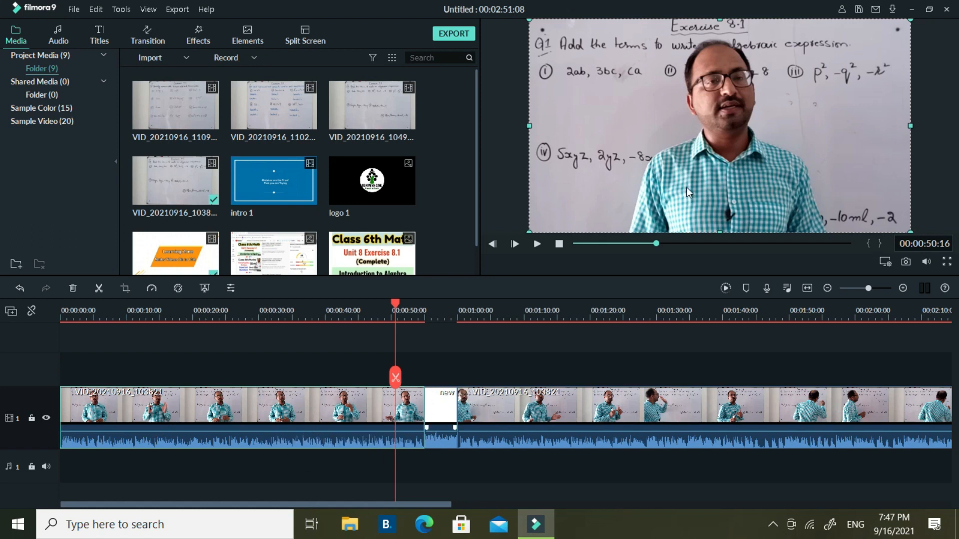
click(572, 244)
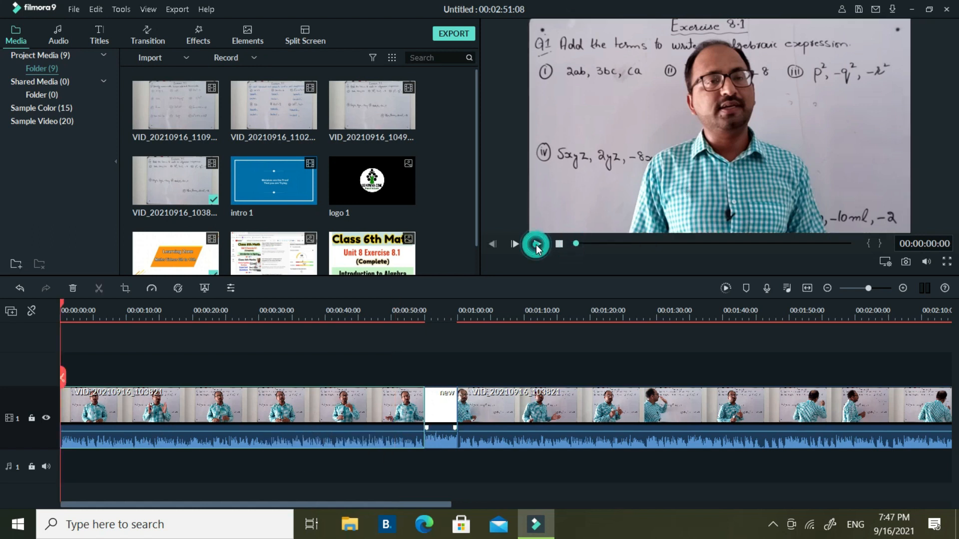
click(537, 245)
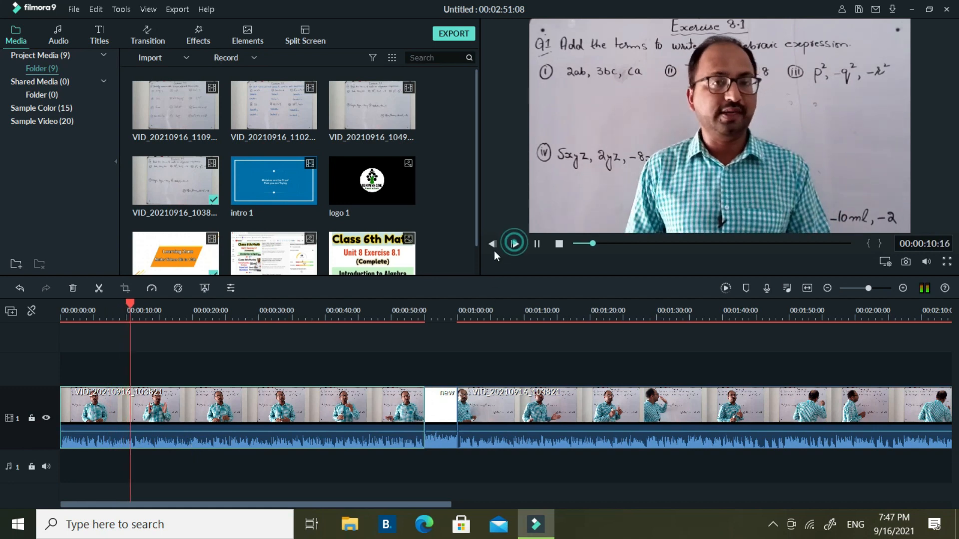
Raise the first lesson clip's audio volume slightly above 0 dB
click(238, 440)
double_click(238, 439)
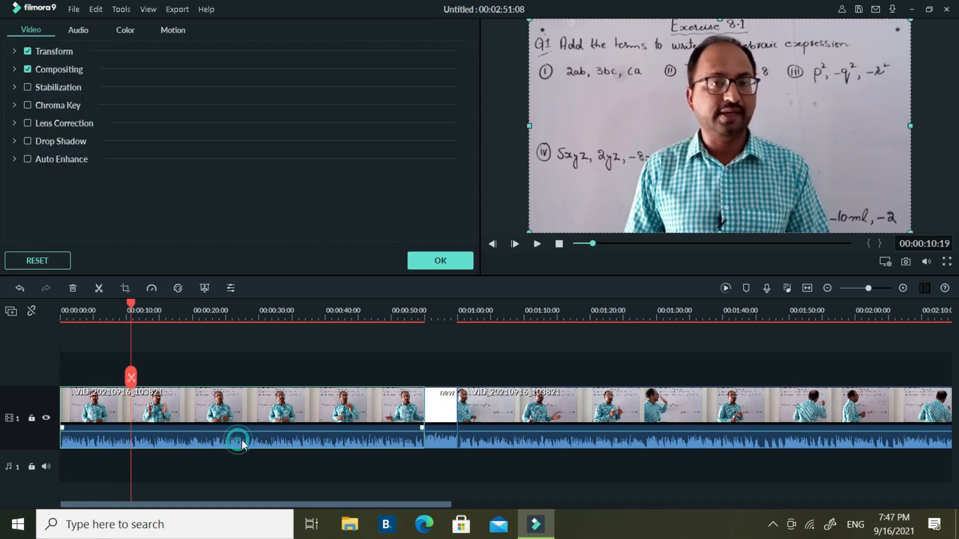
click(72, 30)
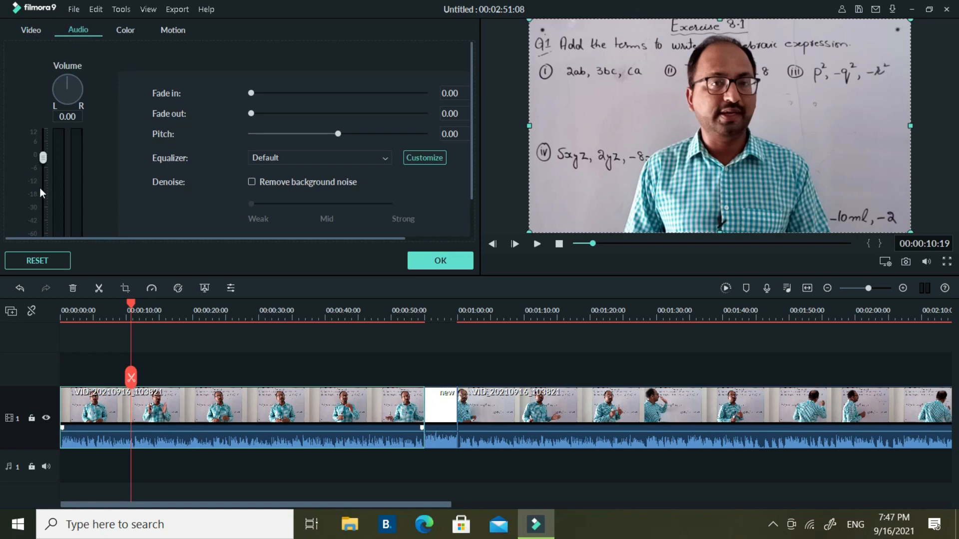
drag(43, 156, 46, 143)
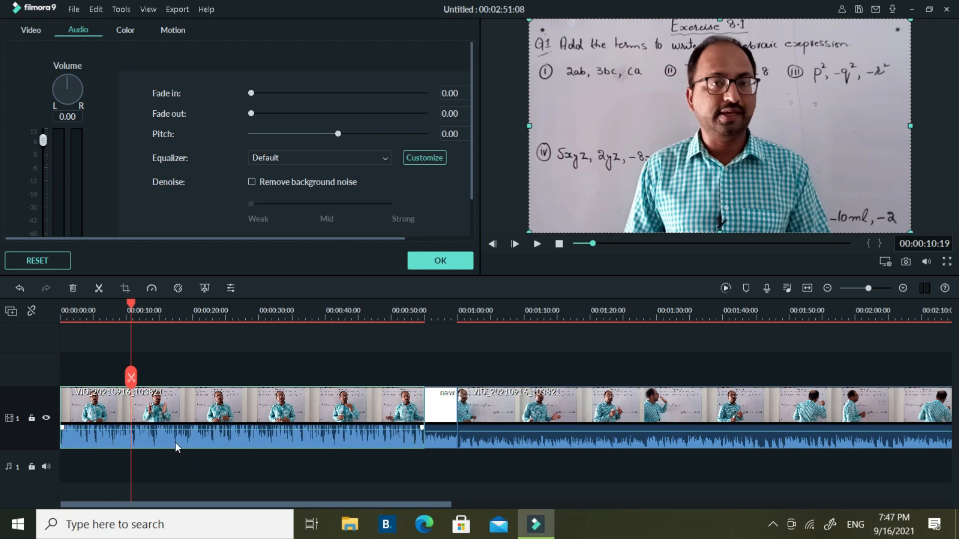
drag(41, 139, 43, 136)
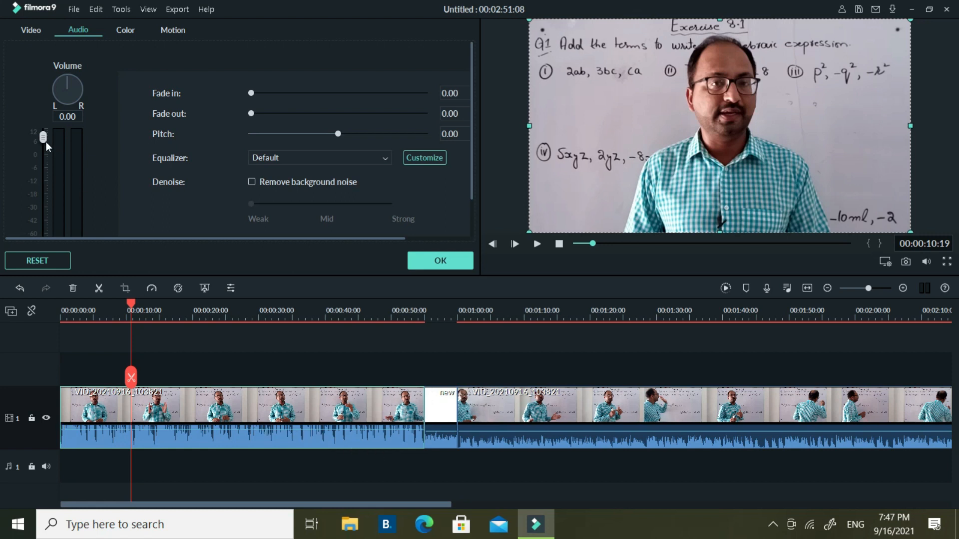
drag(41, 139, 48, 155)
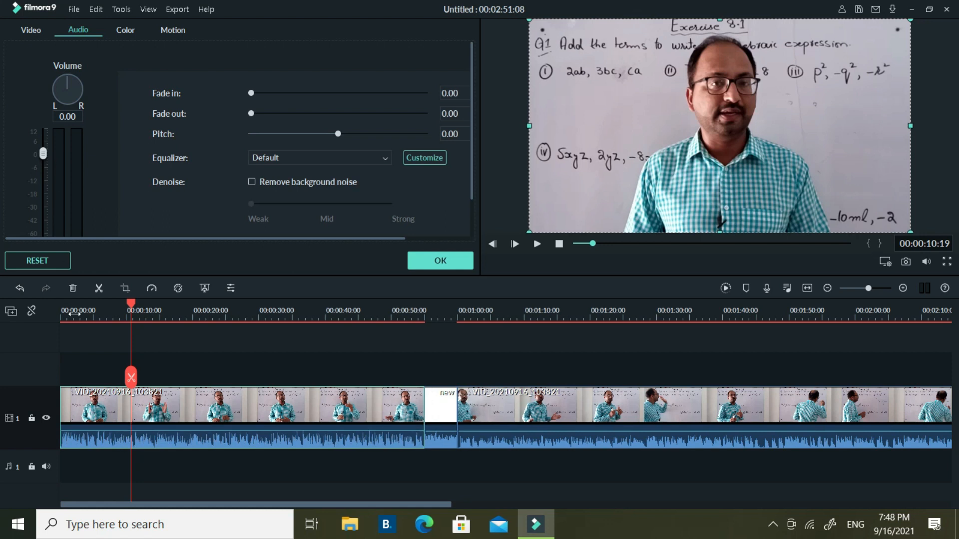
Close the audio properties and play the last part of the second lesson clip to check how it ends
drag(611, 244, 841, 242)
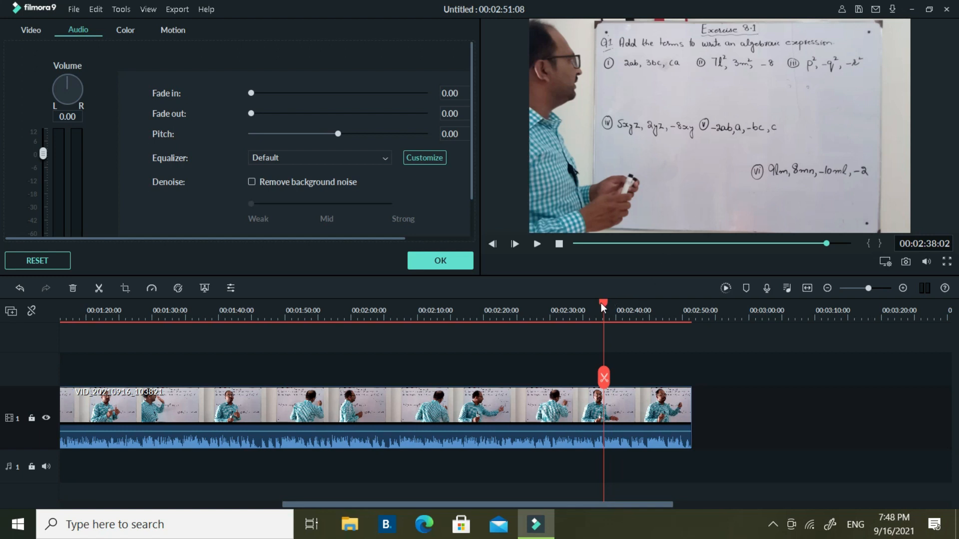
drag(601, 303, 494, 339)
drag(494, 339, 339, 376)
drag(494, 303, 296, 340)
click(537, 244)
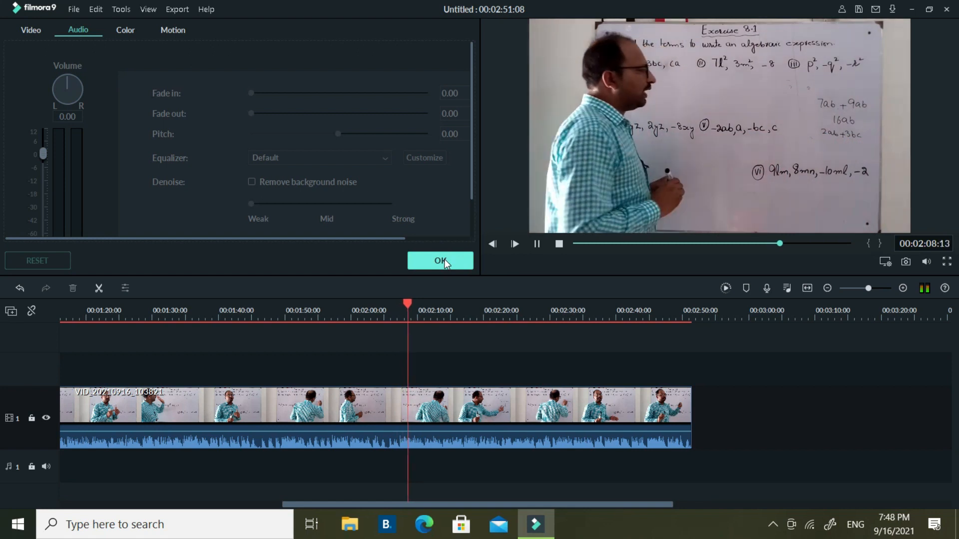
click(441, 261)
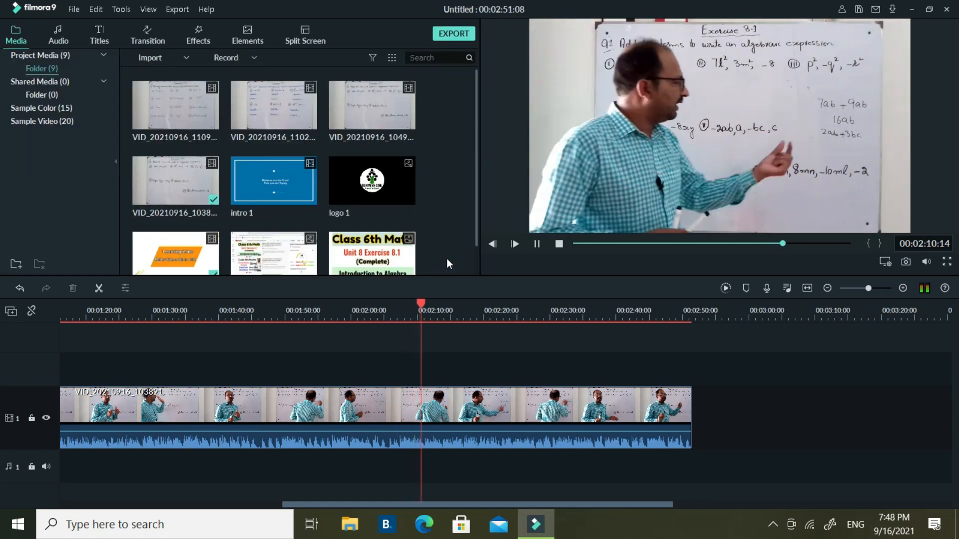
click(795, 244)
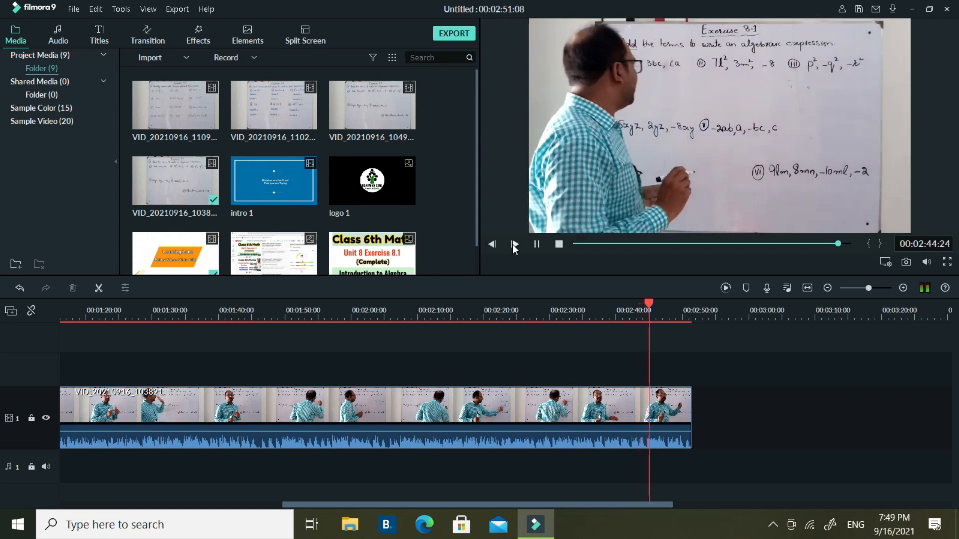
Replay the passage between about 00:02:42 and 00:02:46 to find the cutting point near the clip's end
click(512, 244)
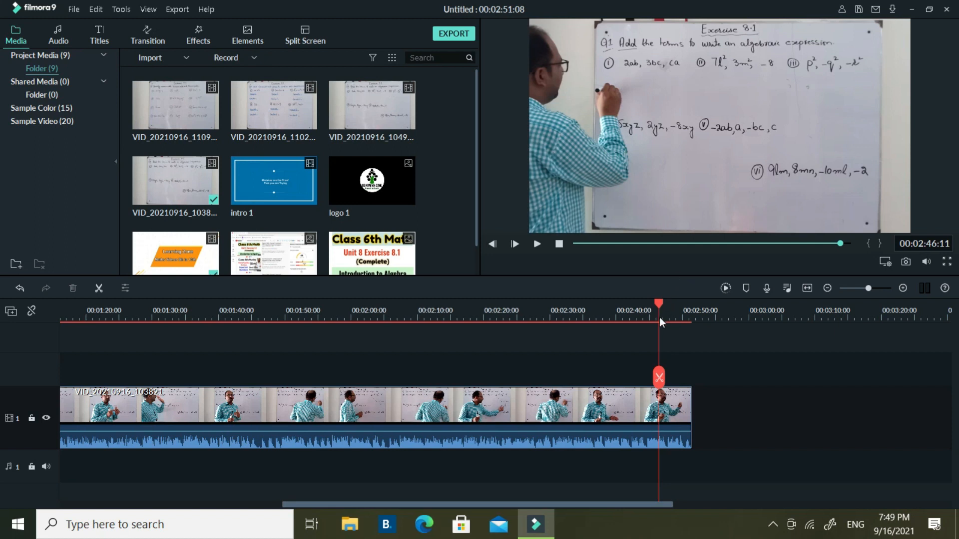
drag(656, 302, 634, 310)
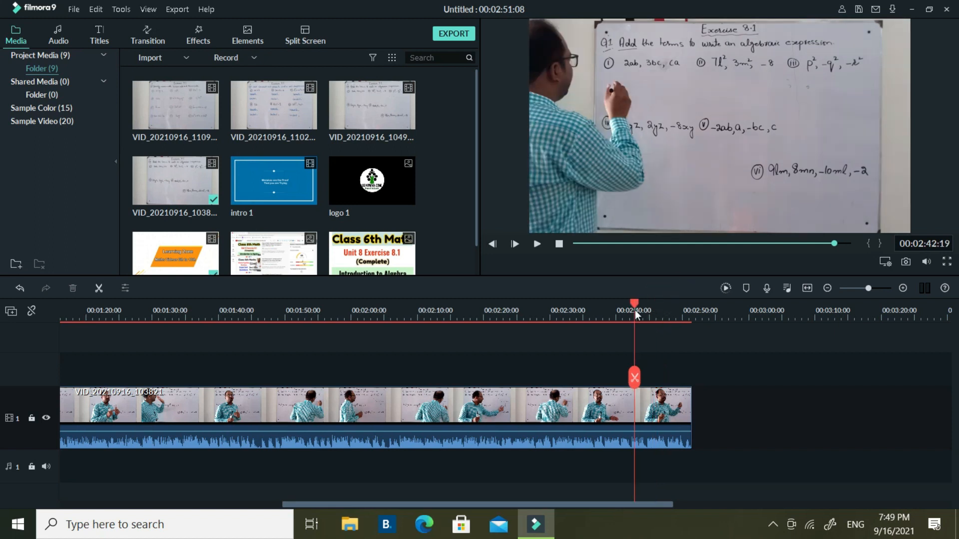
click(513, 245)
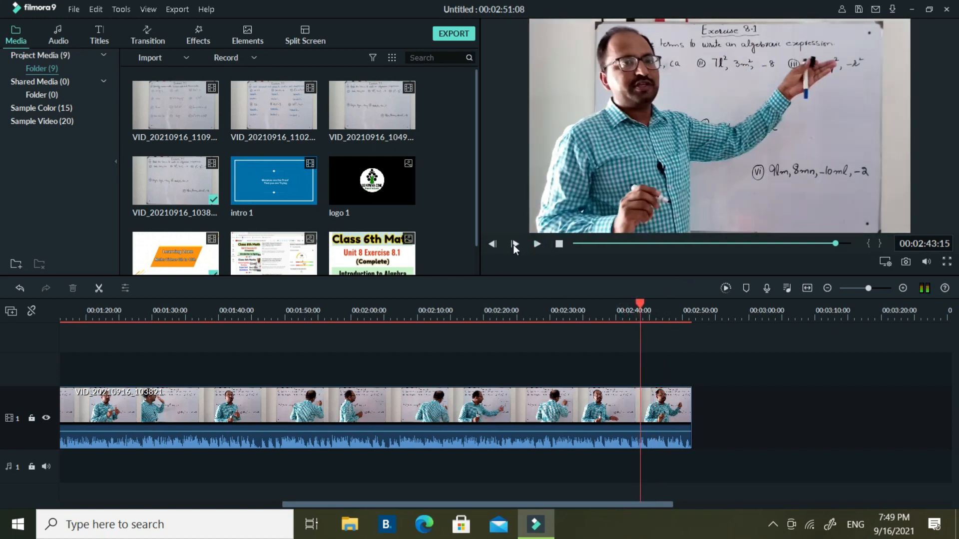
click(513, 245)
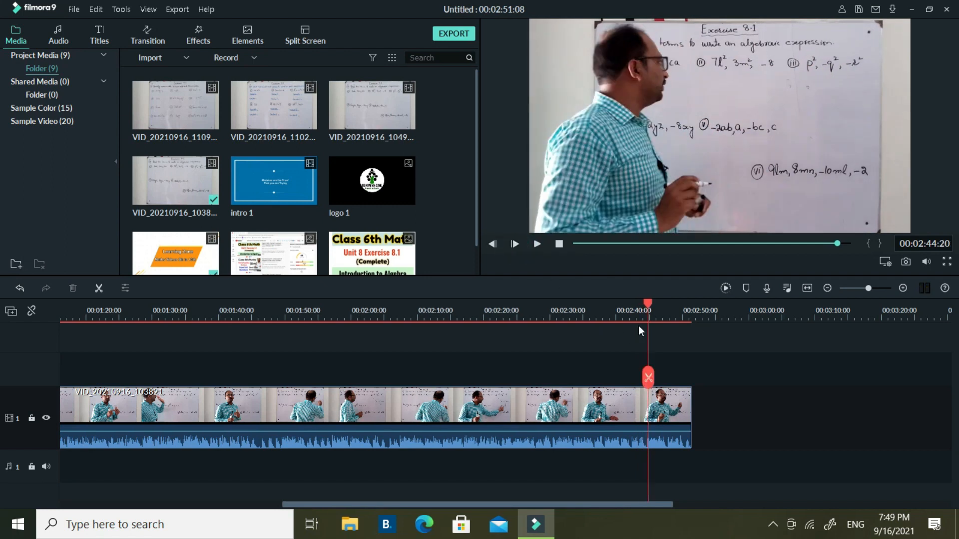
drag(649, 299, 636, 304)
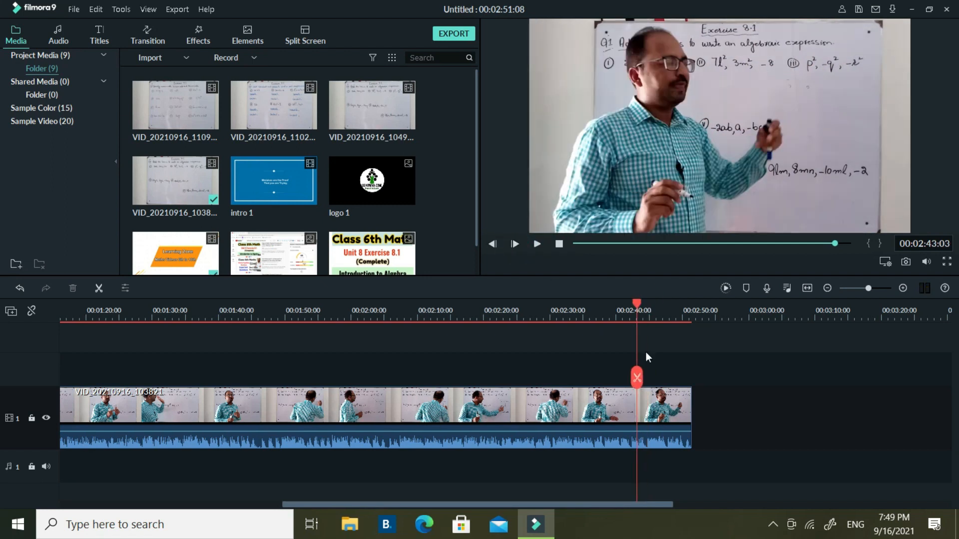
click(877, 289)
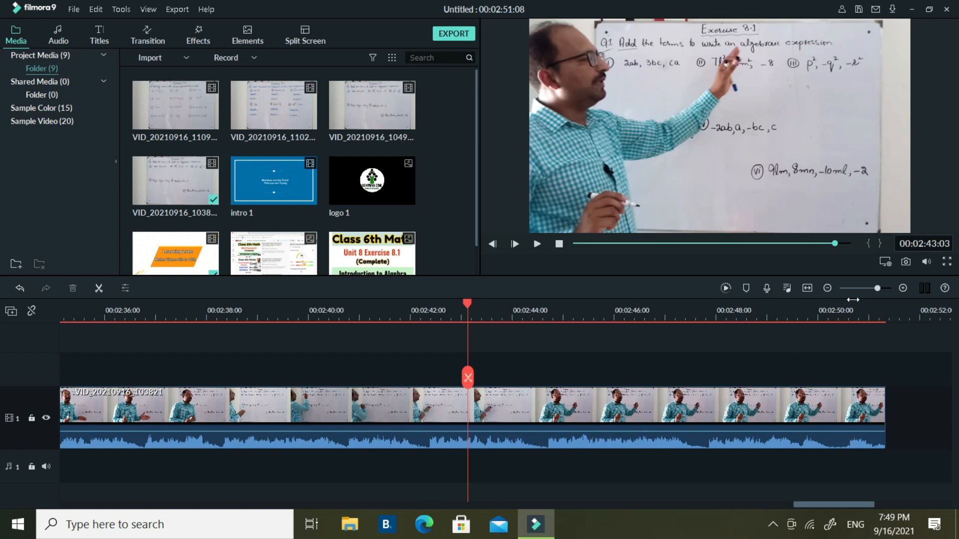
click(869, 289)
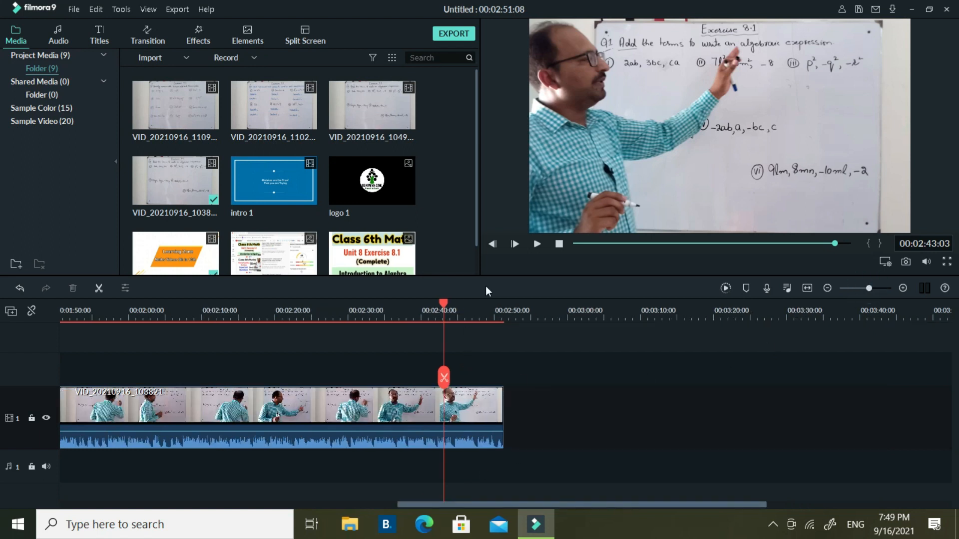
click(538, 243)
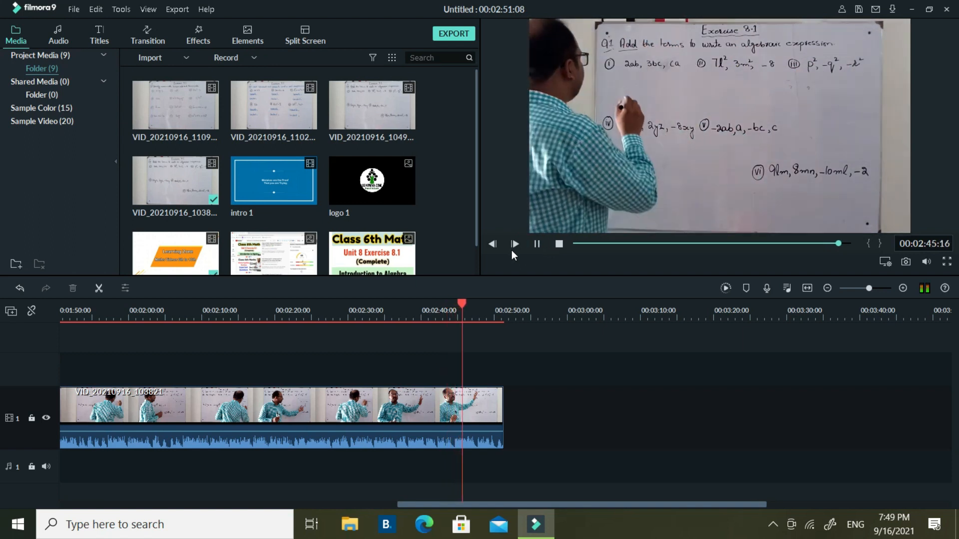
click(514, 244)
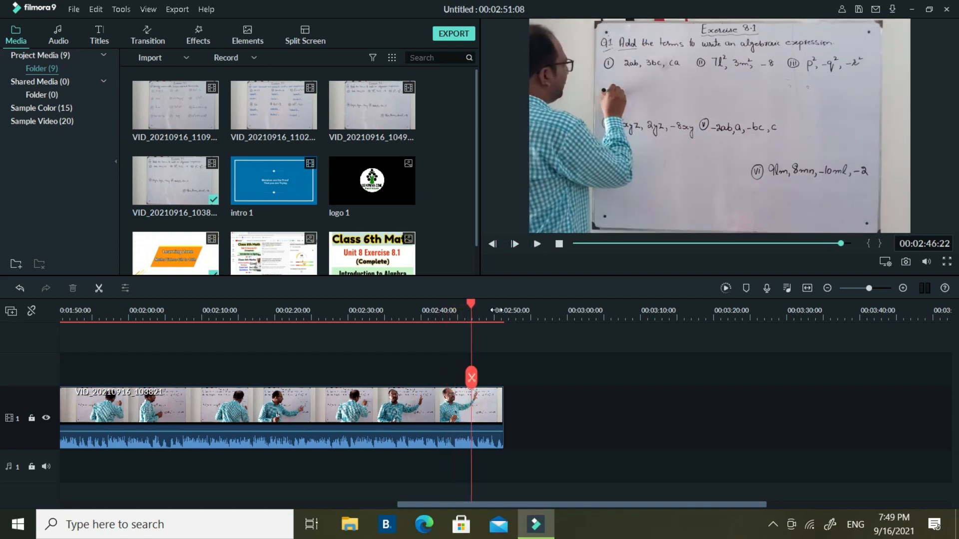
Split the second lesson clip at 00:02:44:10, ripple delete the piece after the cut and replay the new ending
drag(473, 305, 453, 310)
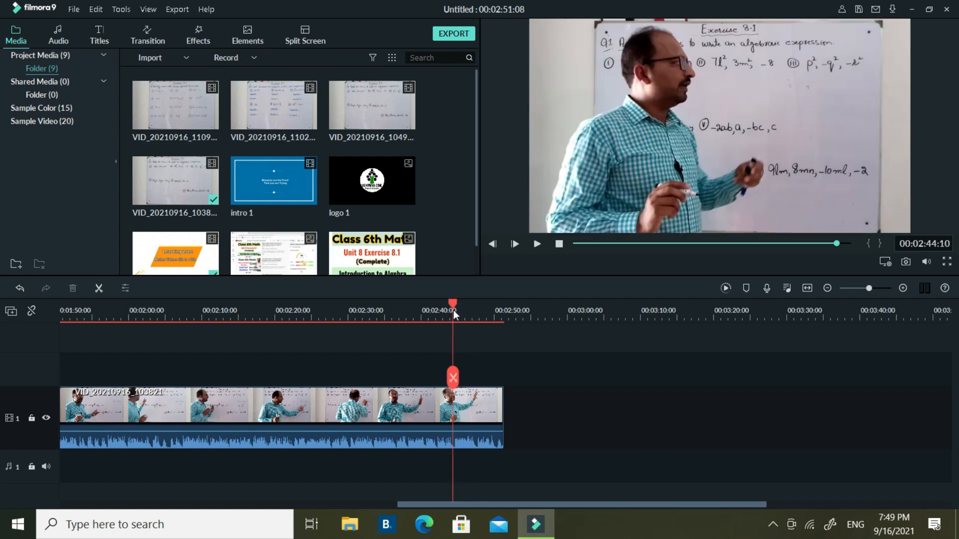
click(99, 288)
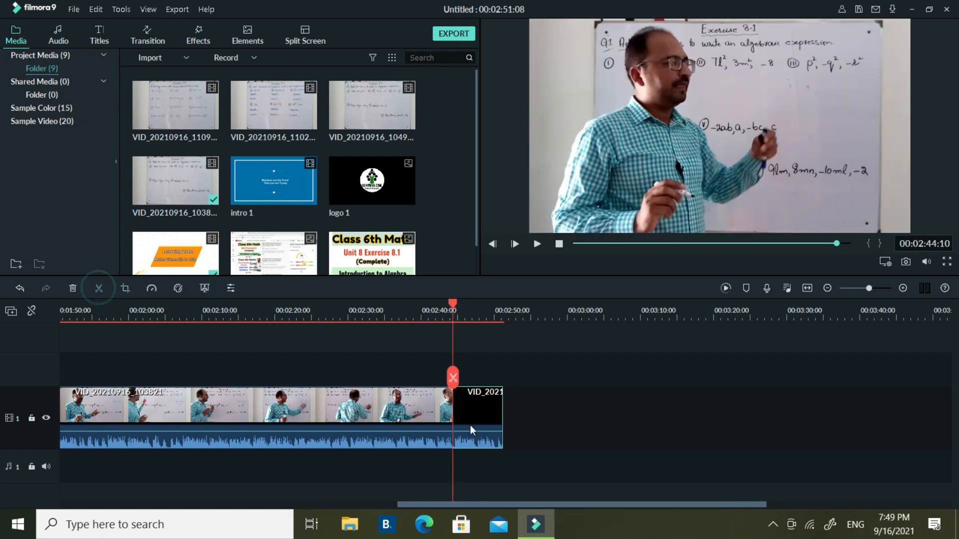
right_click(478, 419)
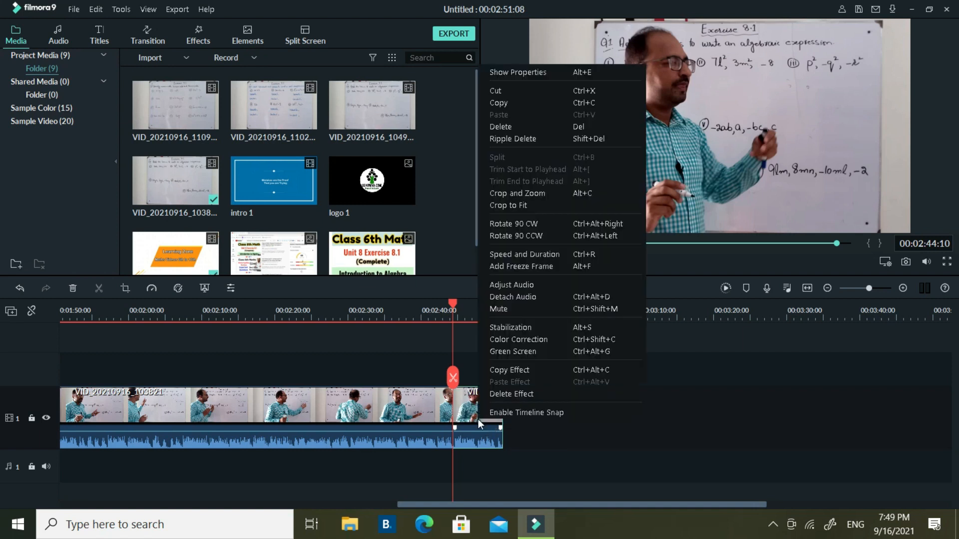
click(514, 142)
drag(452, 305, 438, 304)
click(538, 245)
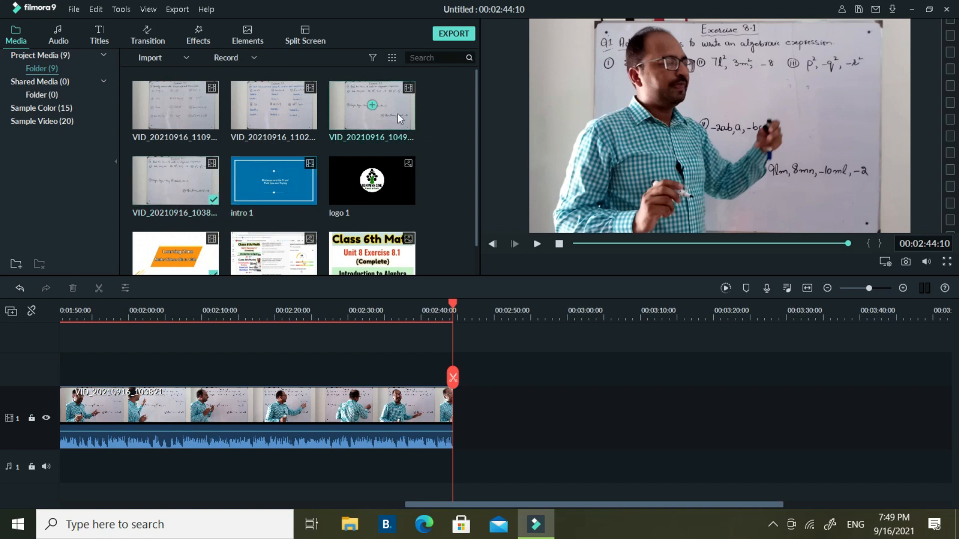
Append VID_20210916_104939 after the trimmed lesson clip and move the playhead to 00:02:53:04 near its beginning
click(372, 106)
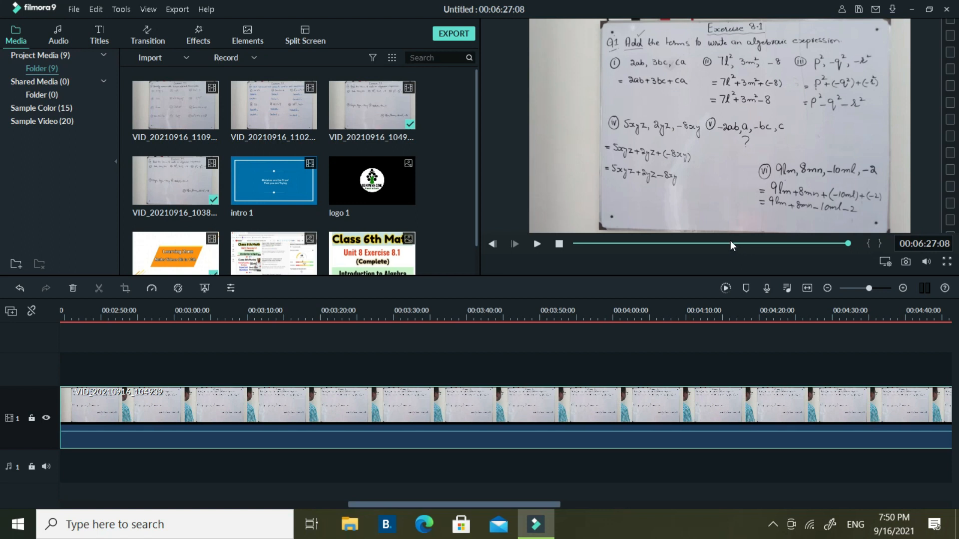
click(715, 243)
click(697, 244)
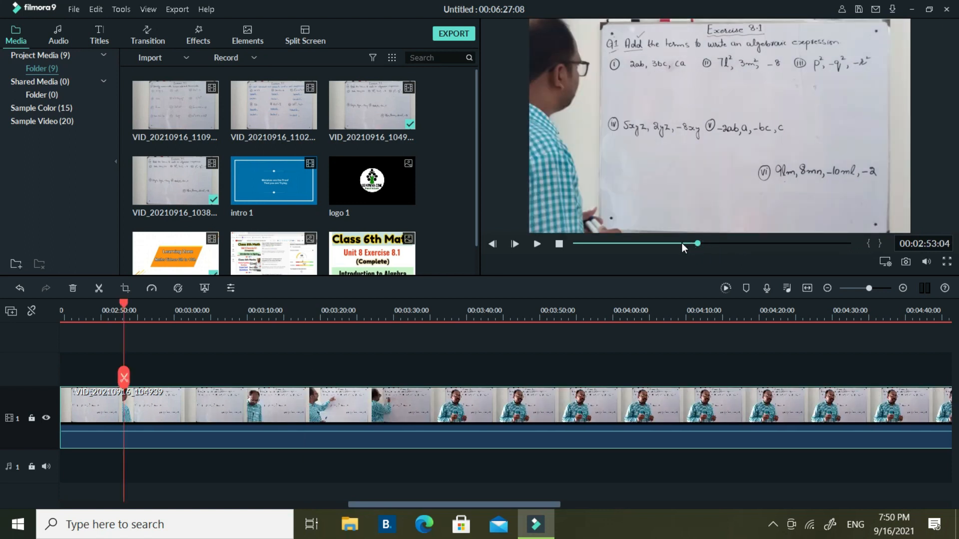
drag(457, 504, 418, 505)
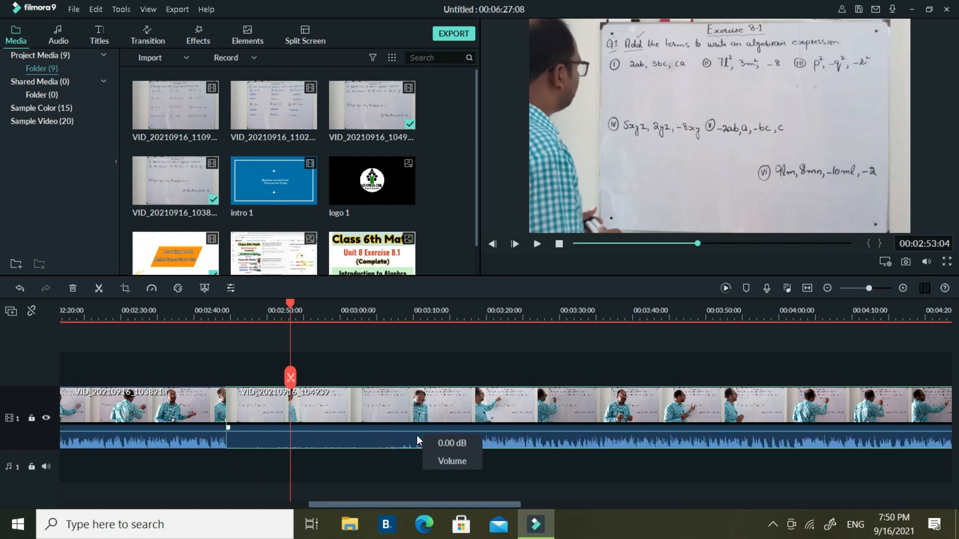
Split VID_20210916_104939 at 00:03:14:20, where the speech starts, and ripple delete the silent piece before the cut
click(705, 244)
click(717, 244)
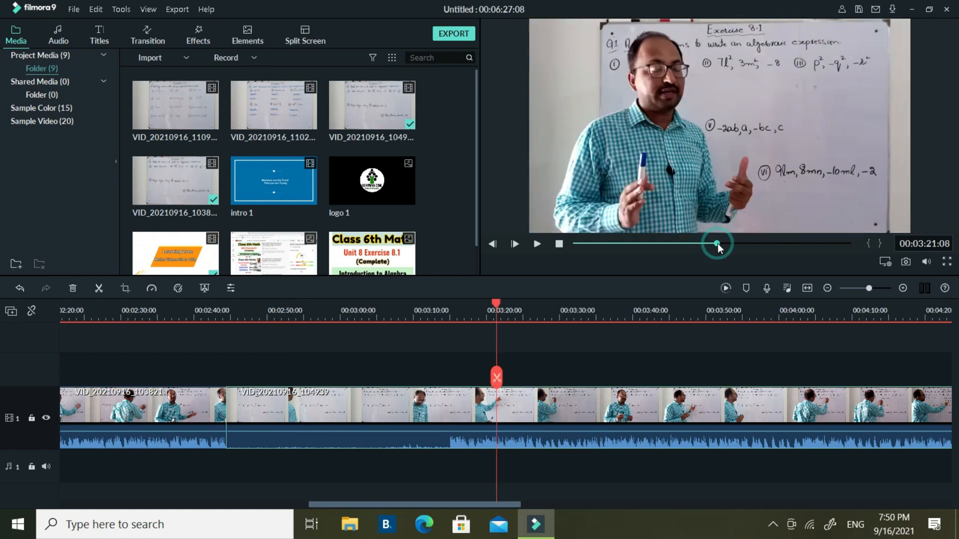
drag(495, 303, 448, 318)
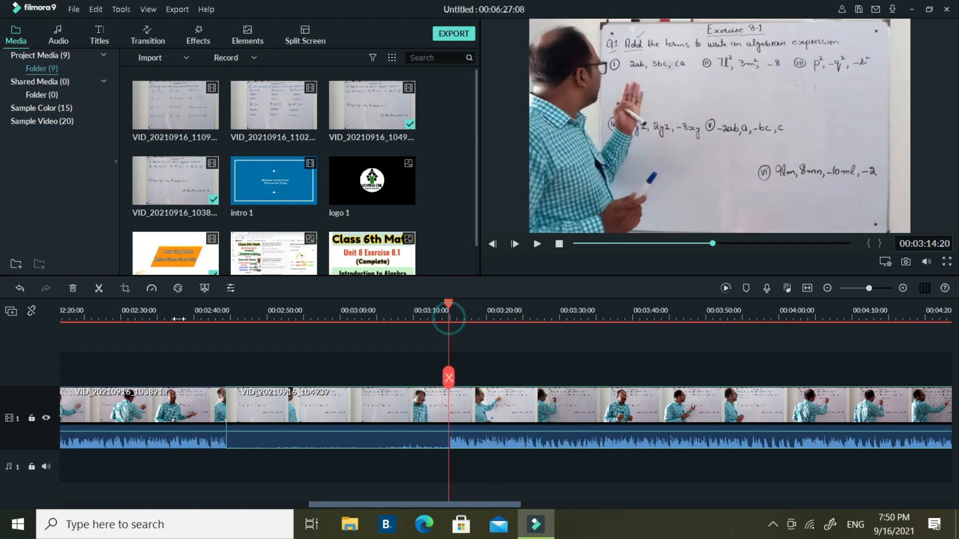
click(99, 289)
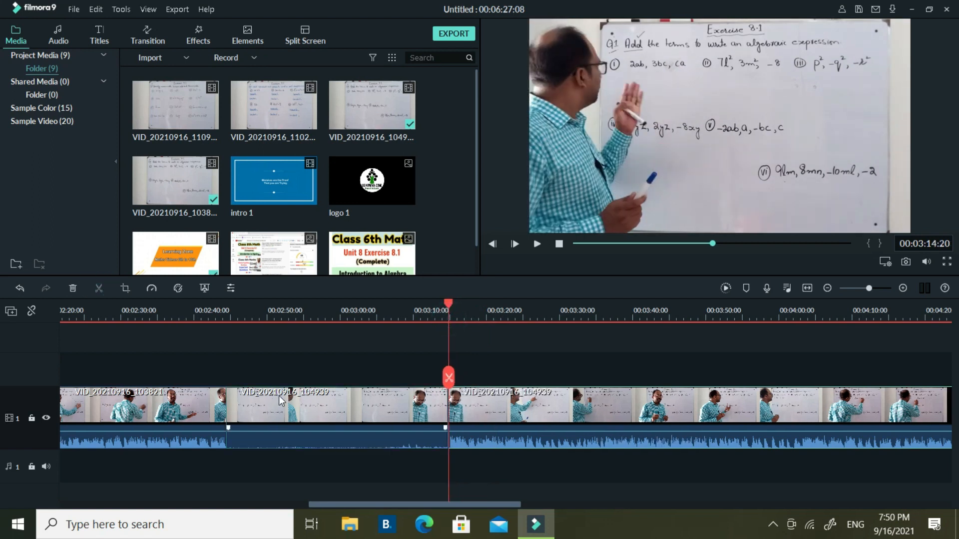
right_click(301, 412)
click(346, 131)
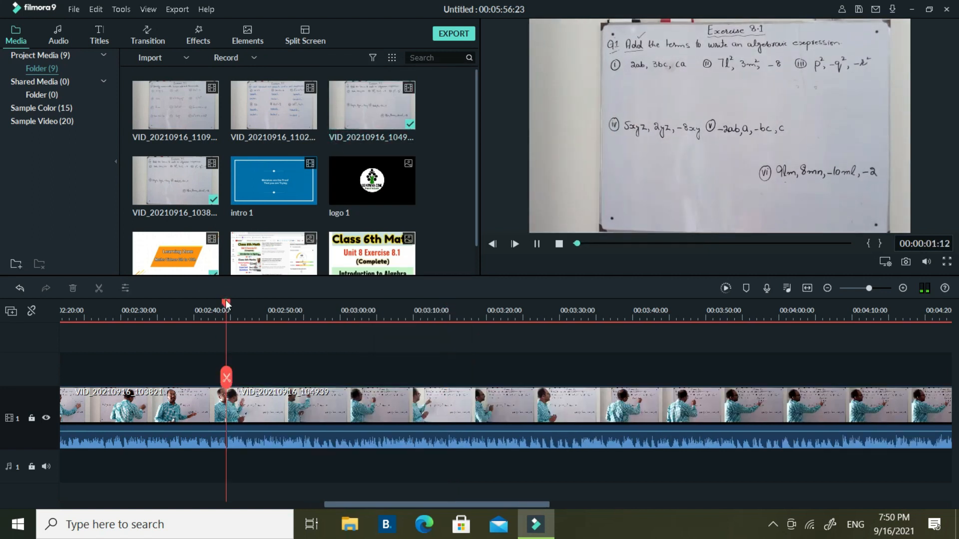
Add the Basic transition with outward-opening halves between VID_20210916_103821 and VID_20210916_104939, using the Overlap transition mode
click(257, 306)
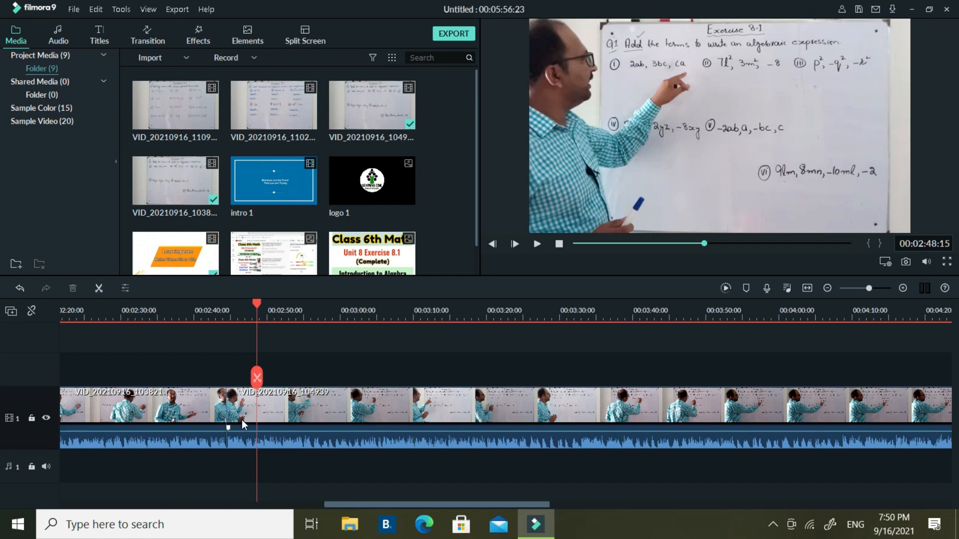
click(143, 31)
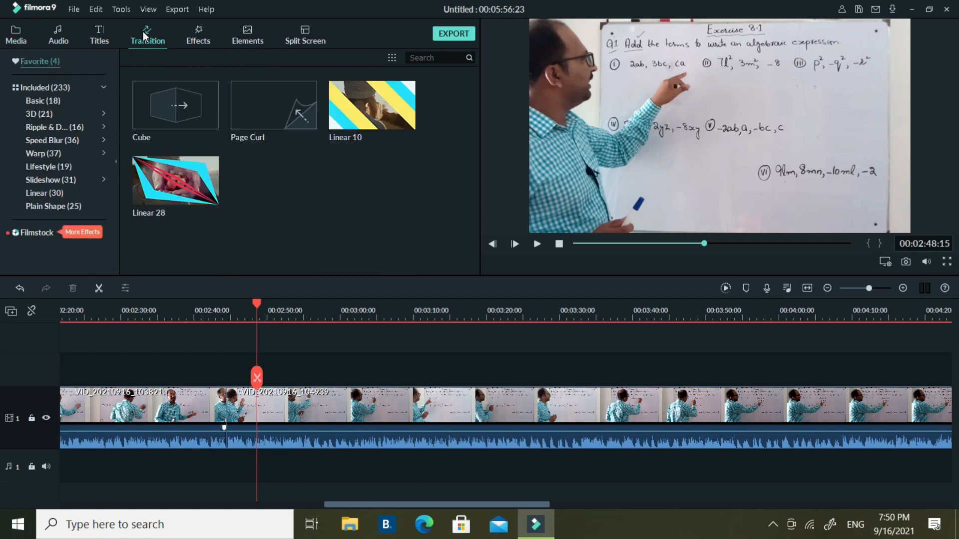
click(54, 101)
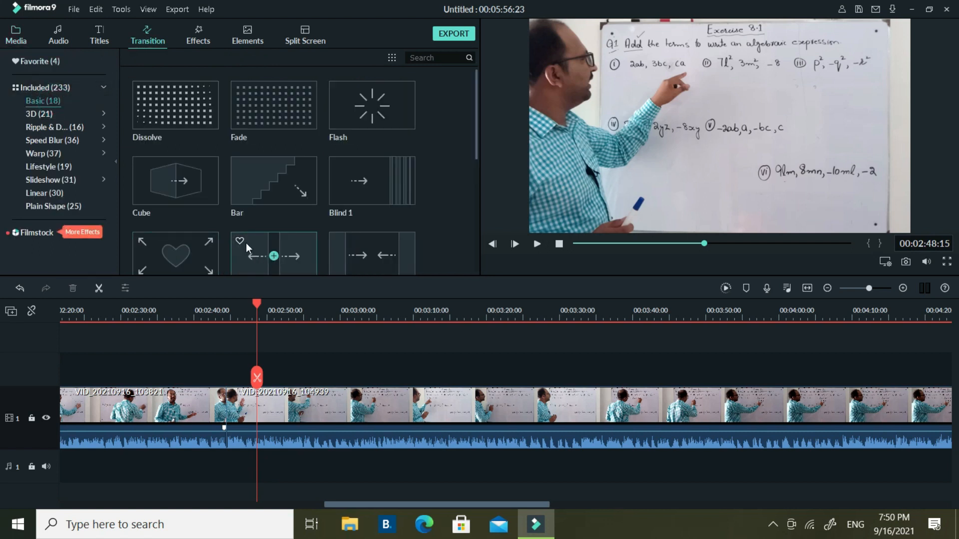
drag(254, 242, 254, 384)
drag(244, 423, 230, 427)
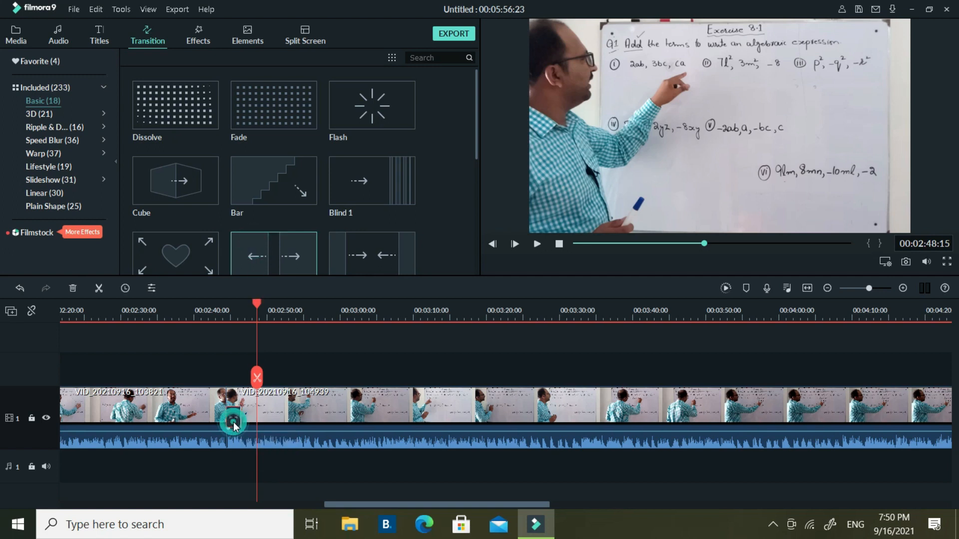
double_click(232, 421)
click(156, 149)
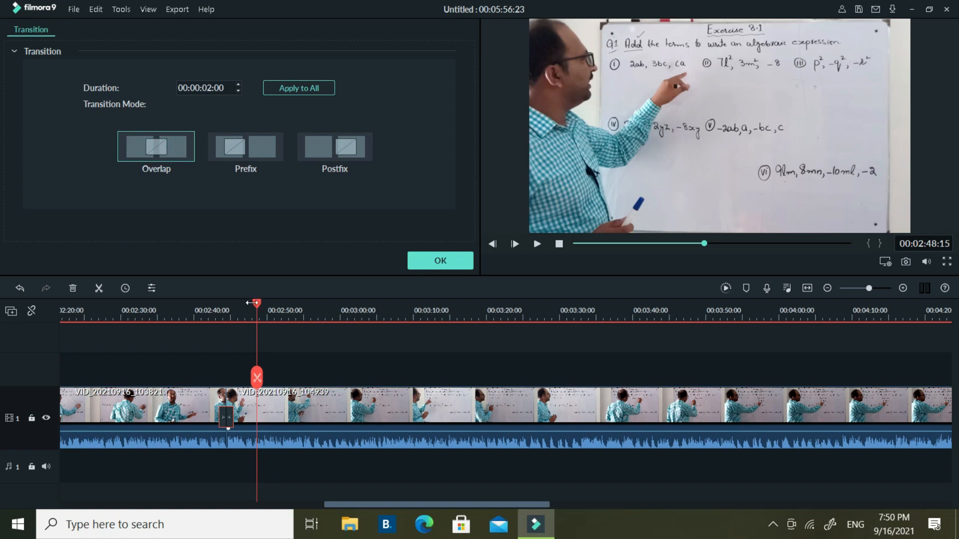
Play the new transition from 00:02:41:18, return the playhead to 00:02:42:05 and close the transition settings
drag(256, 299, 206, 303)
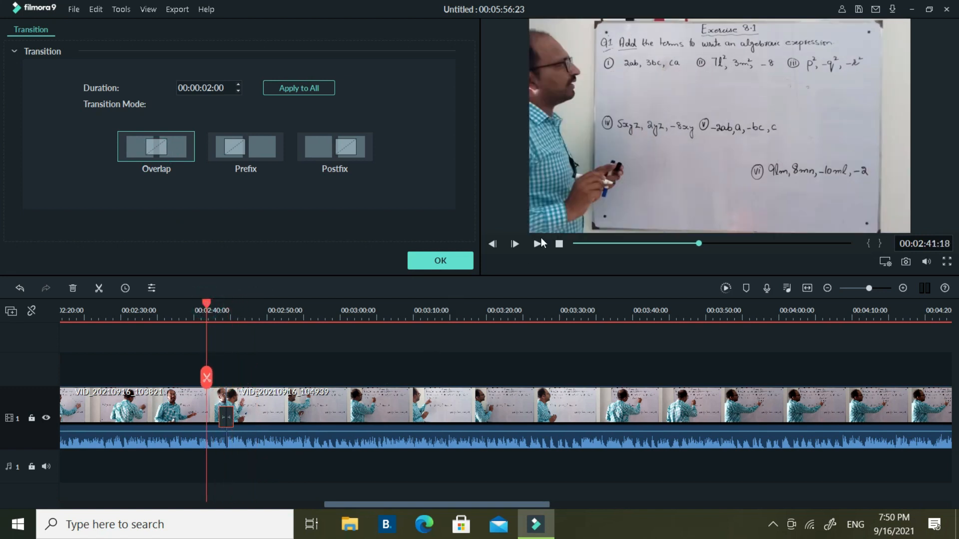
click(538, 243)
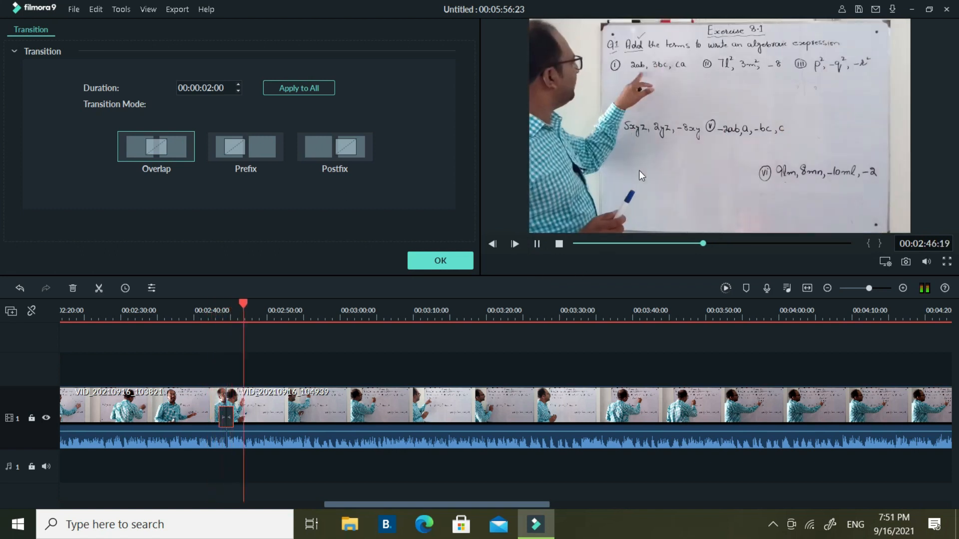
click(514, 242)
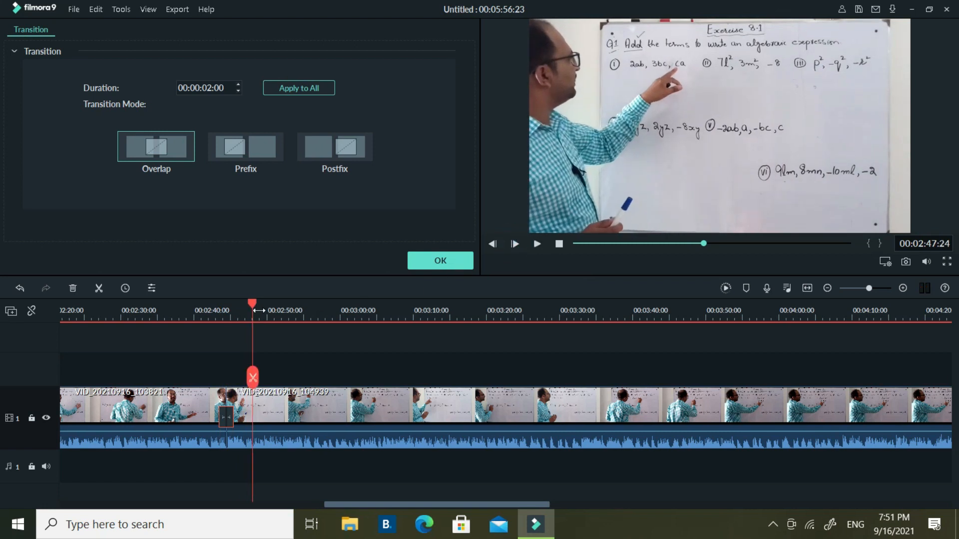
drag(251, 305, 210, 307)
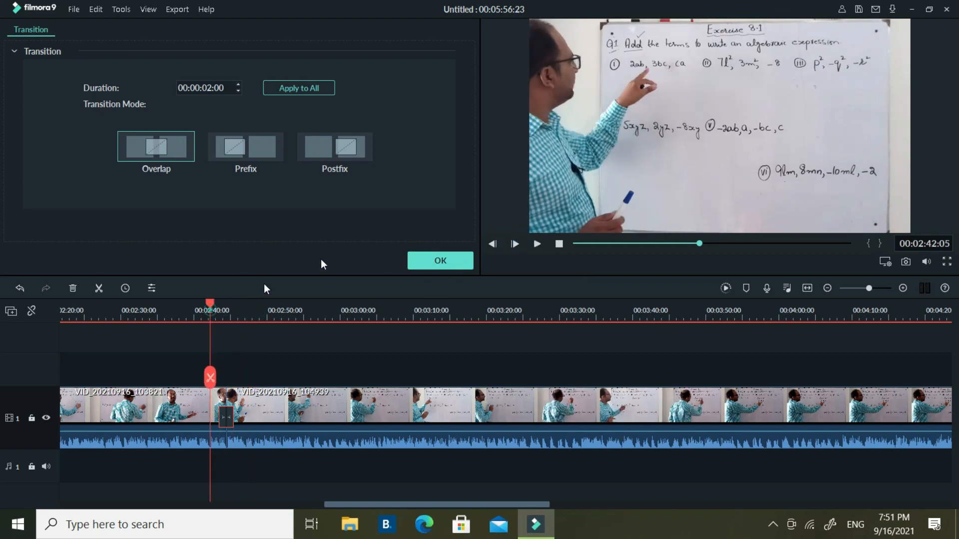
click(425, 258)
Browse the Plain Shape, Linear, Lifestyle and Slideshow transition categories and preview Linear 1
click(36, 205)
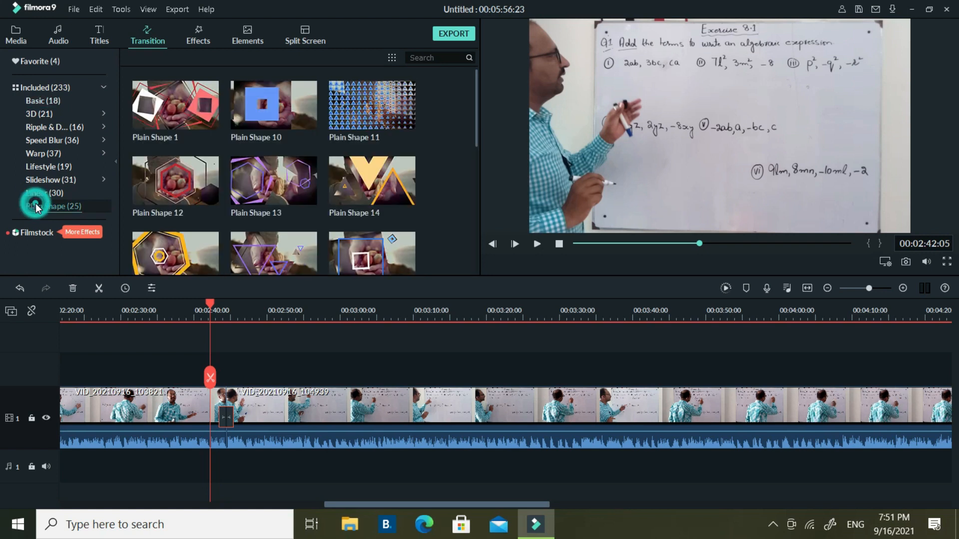
click(33, 193)
click(33, 165)
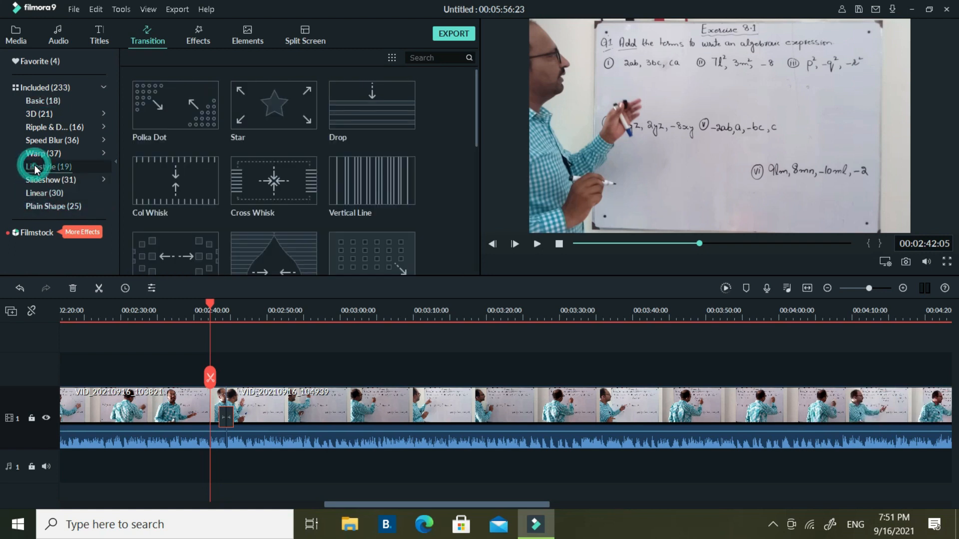
click(47, 181)
click(56, 196)
click(208, 118)
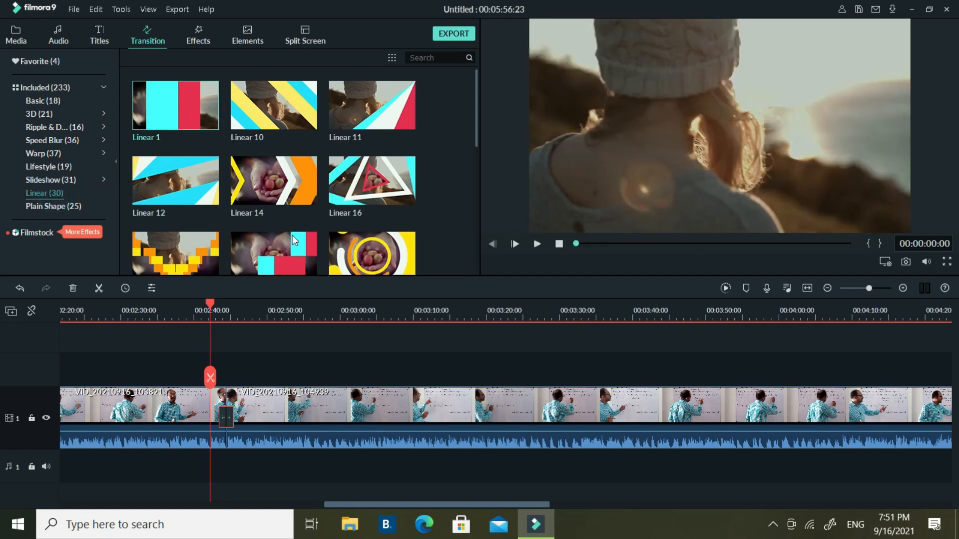
Return to the Basic transitions and replay the join between the two lesson clips from 00:02:42:05
click(43, 100)
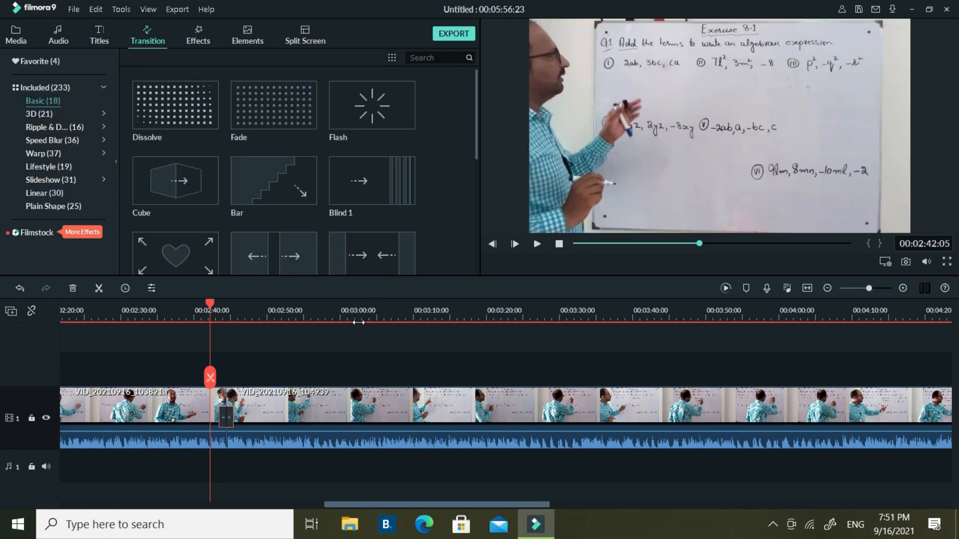
click(538, 243)
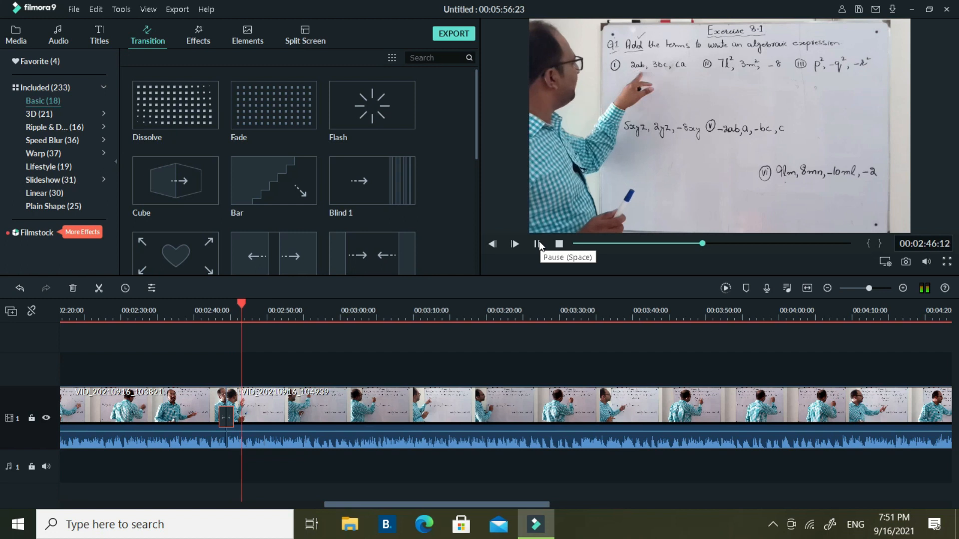
click(517, 243)
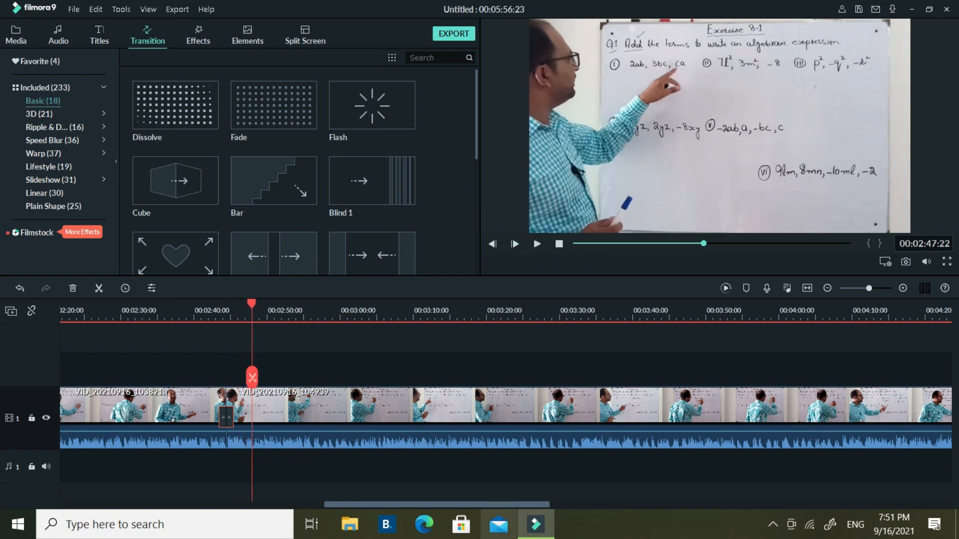
Split VID_20210916_104939 at 00:05:51:13, ripple delete the silent piece after the cut and replay the ending from 00:05:49:03
drag(495, 505, 697, 509)
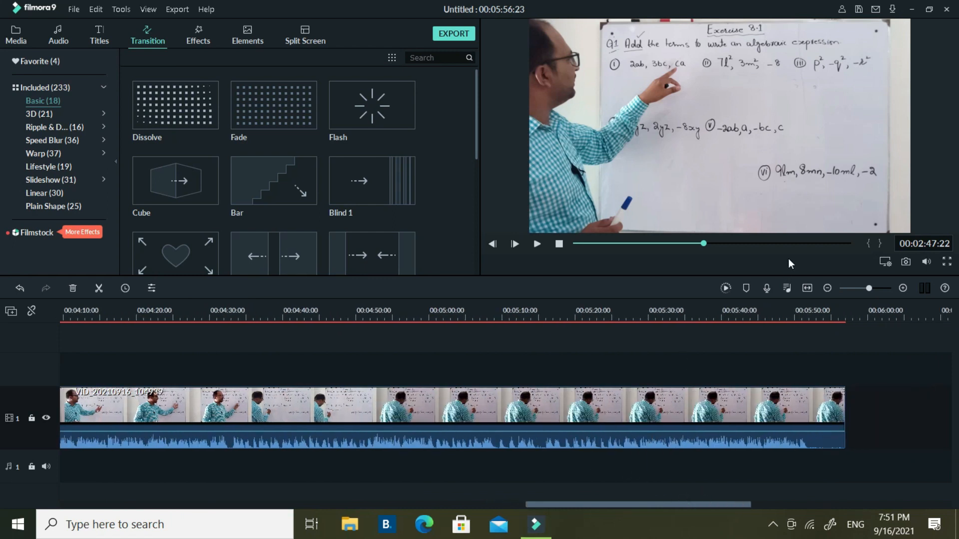
drag(823, 245, 839, 245)
drag(635, 506, 678, 503)
drag(624, 305, 672, 311)
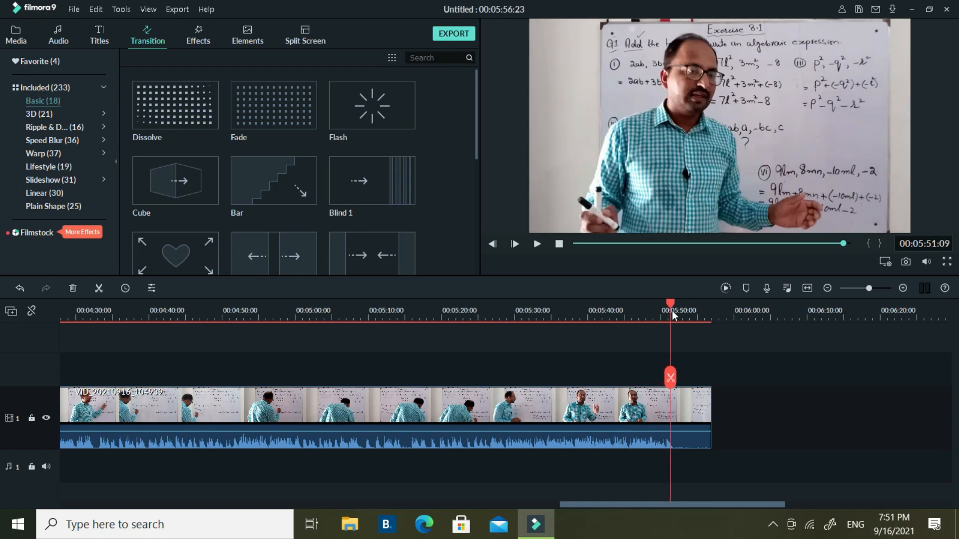
click(99, 288)
click(688, 411)
right_click(688, 411)
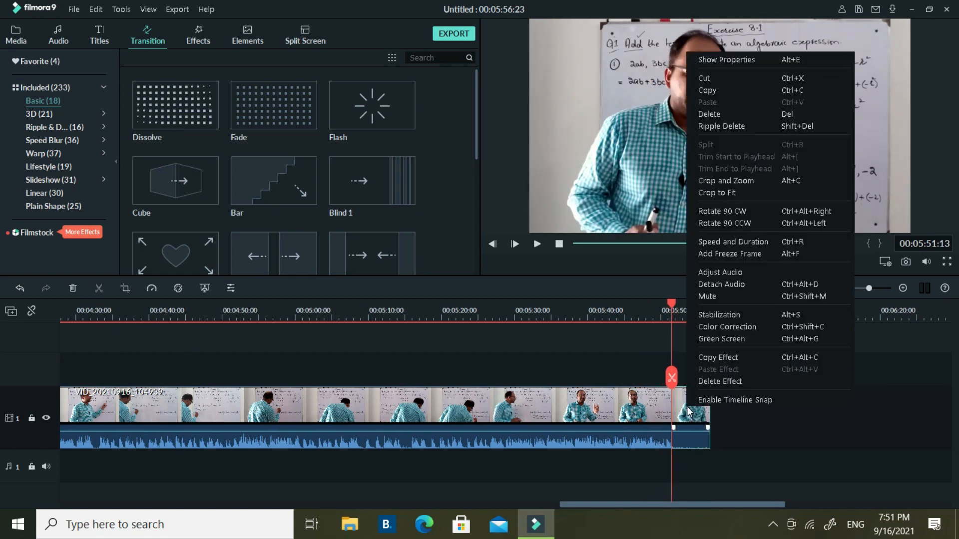
click(719, 128)
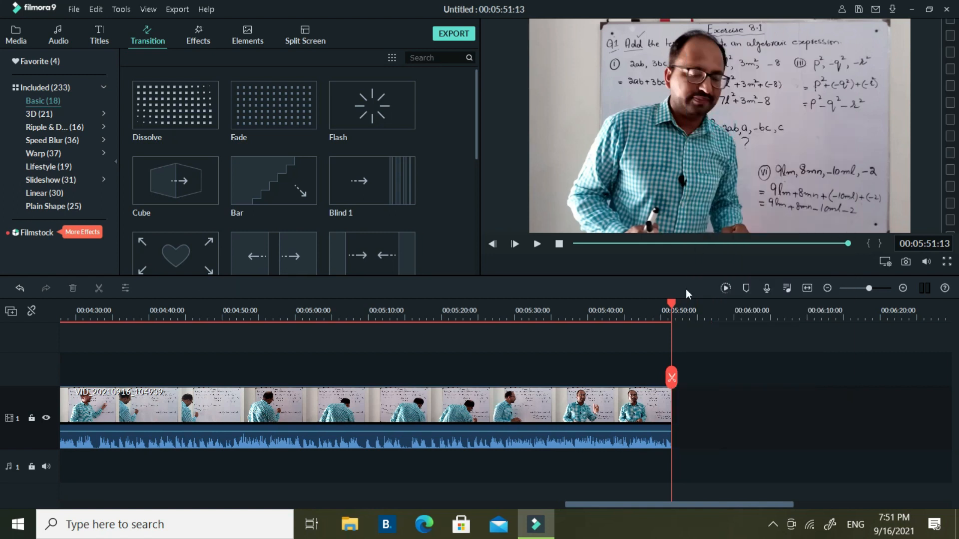
drag(672, 300, 654, 302)
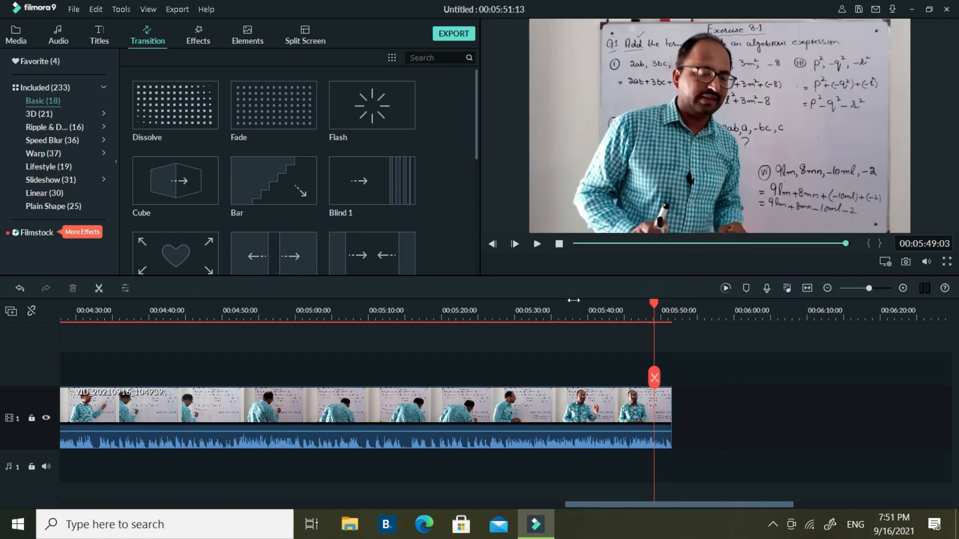
click(537, 244)
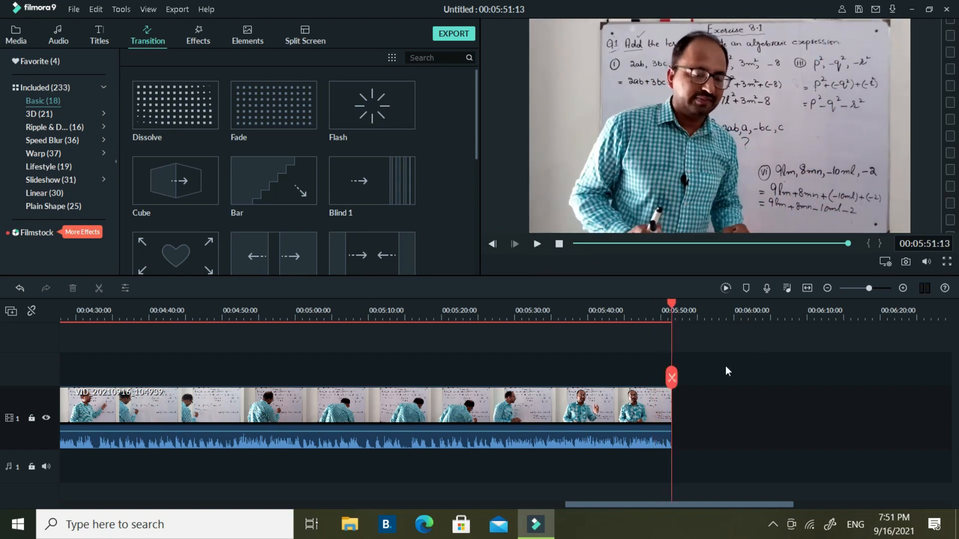
Append VID_20210916_110228 after the trimmed VID_20210916_104939 clip and move the playhead to 00:05:55:21 near its beginning
click(16, 36)
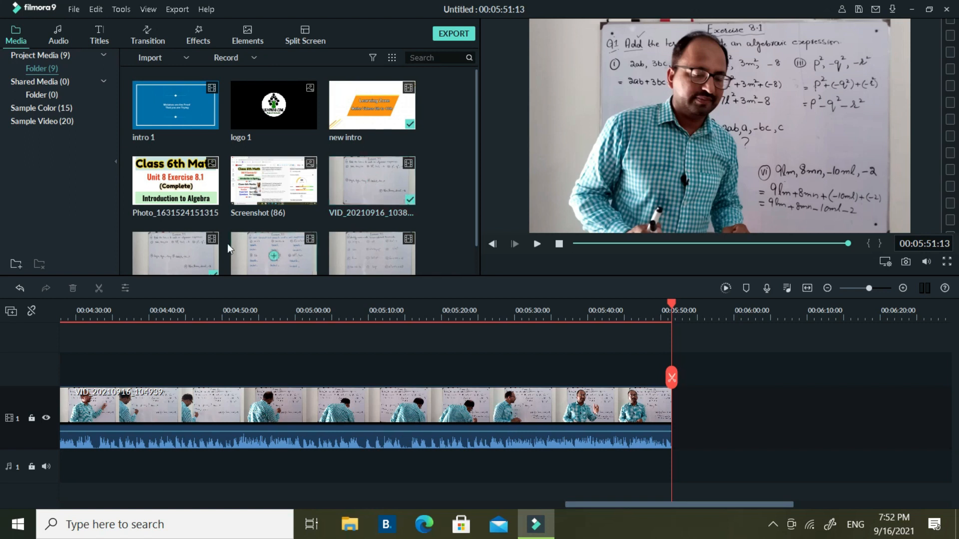
scroll(214, 250, down, 1)
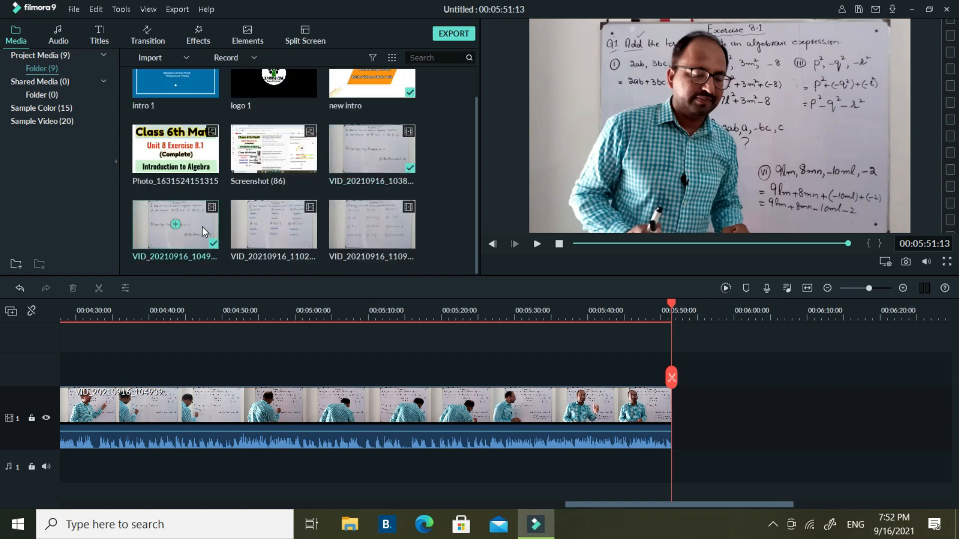
click(274, 225)
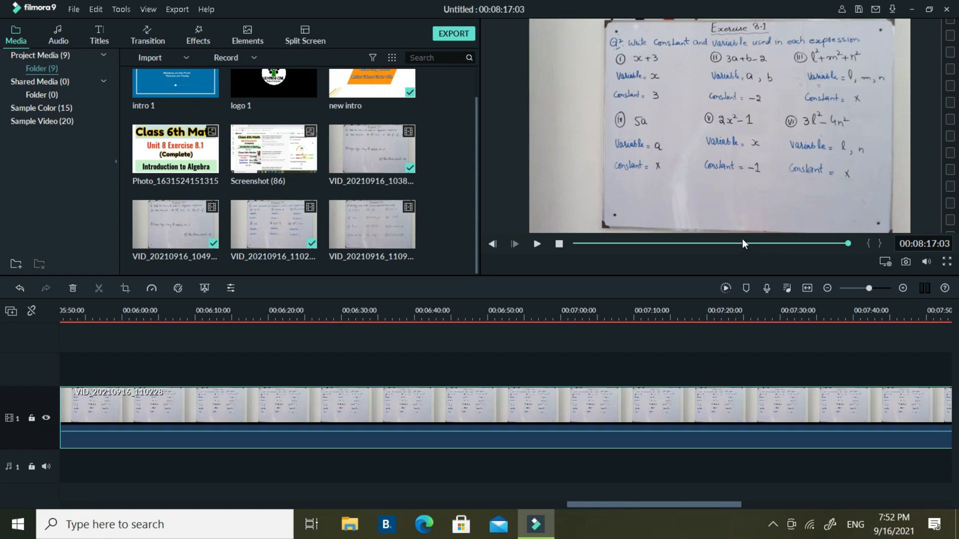
click(742, 244)
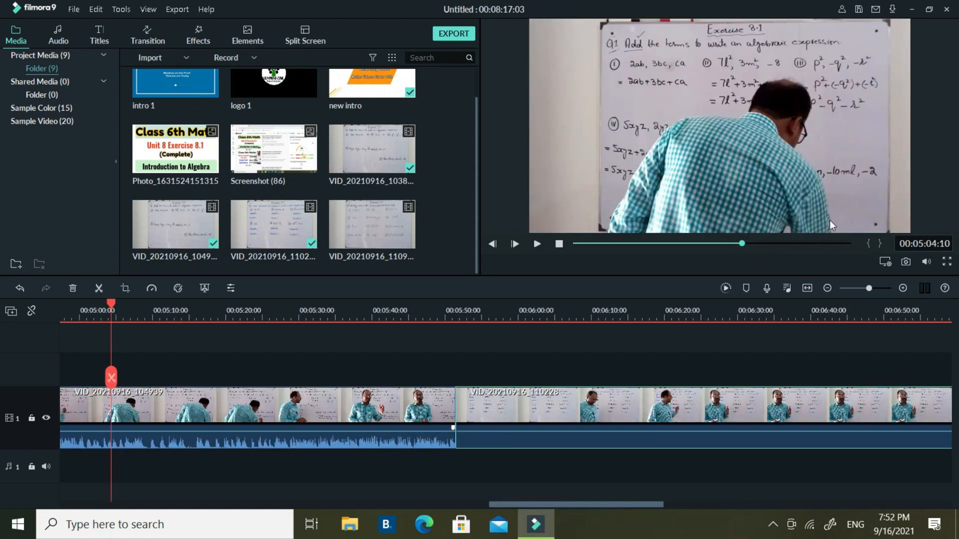
drag(764, 247, 770, 244)
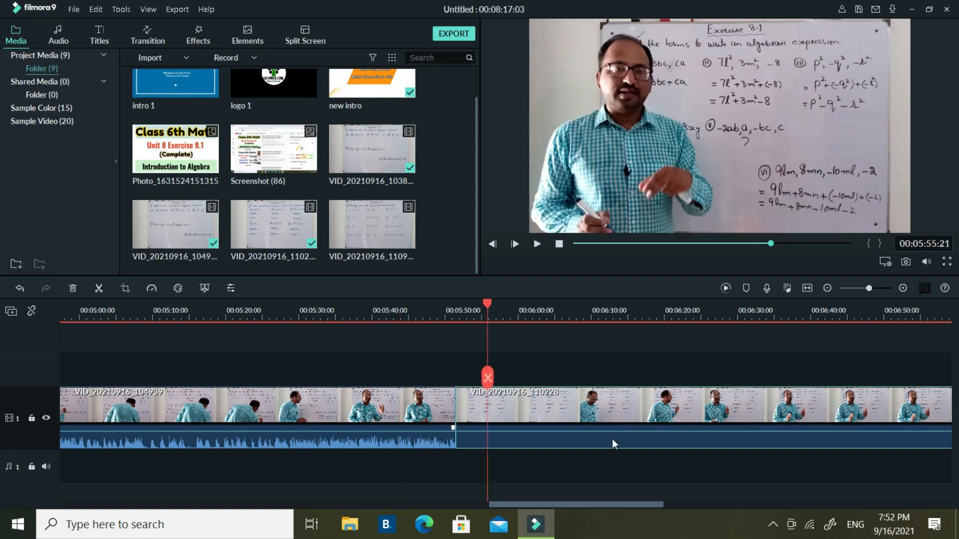